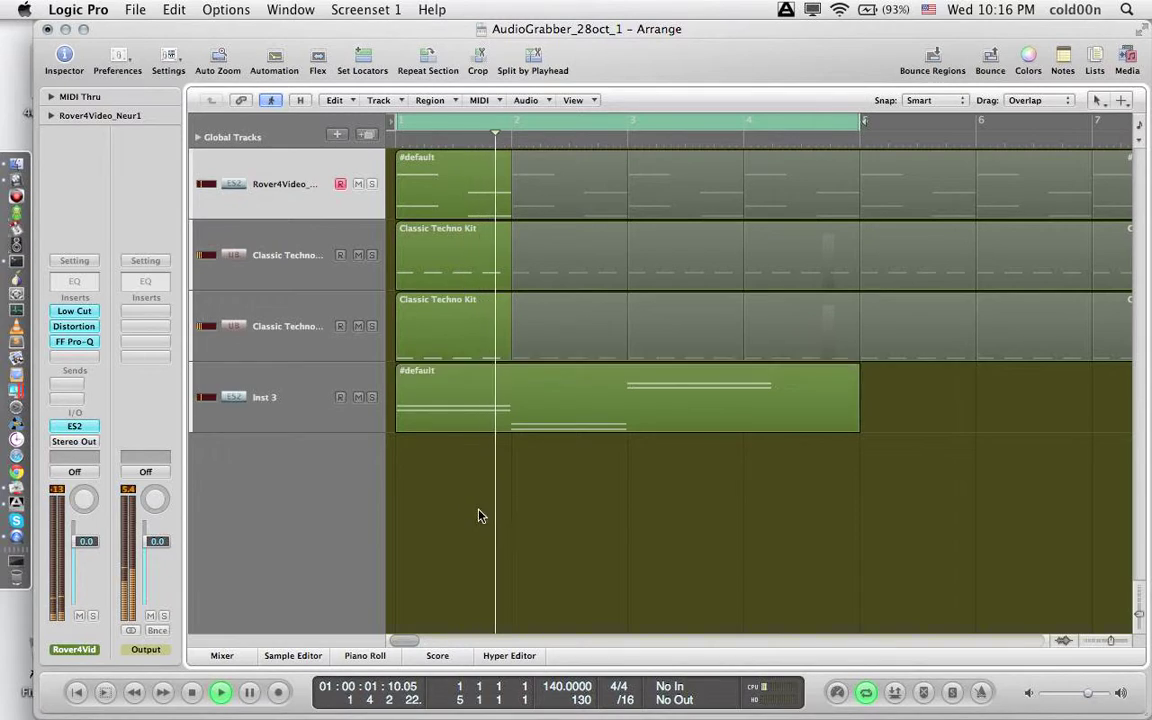
Turn on looping for the region on the Inst 3 track
click(270, 325)
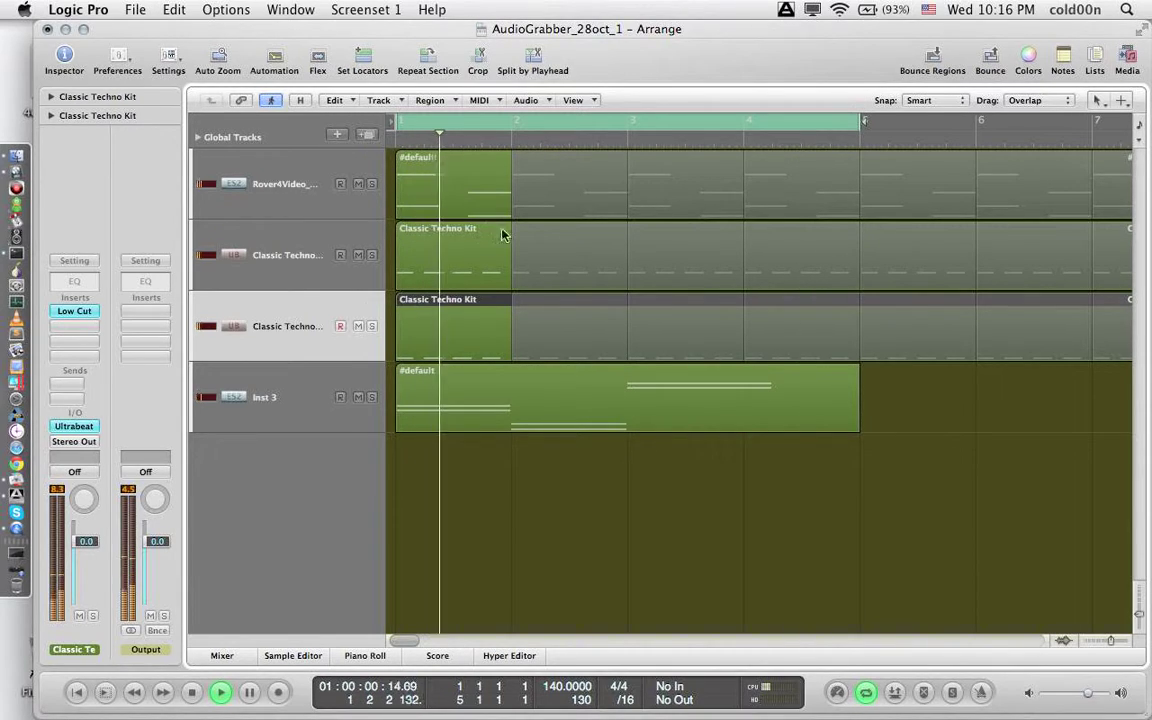
click(1089, 642)
click(1089, 642)
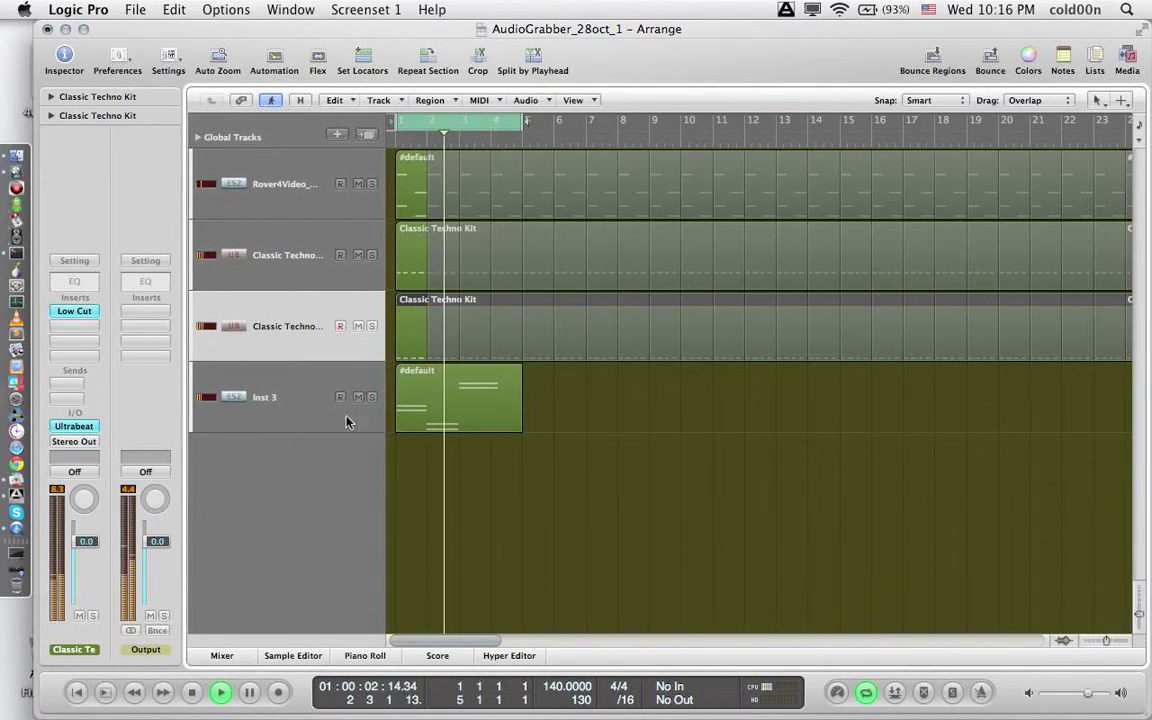
click(320, 379)
click(56, 99)
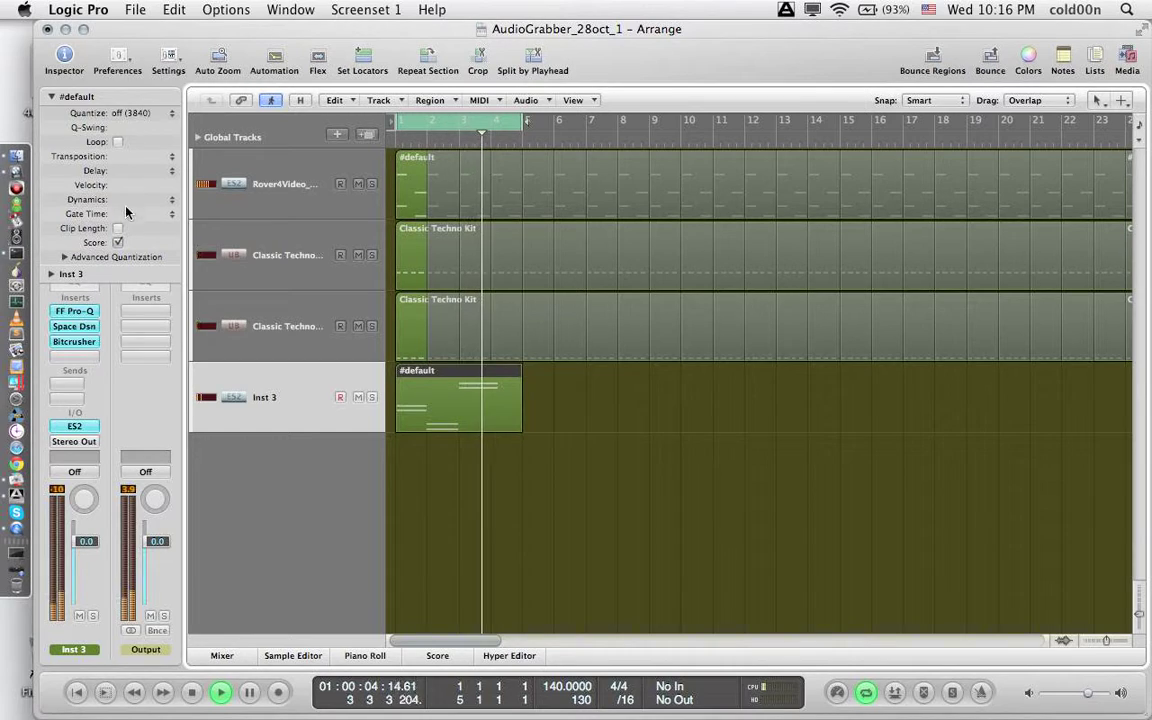
click(117, 141)
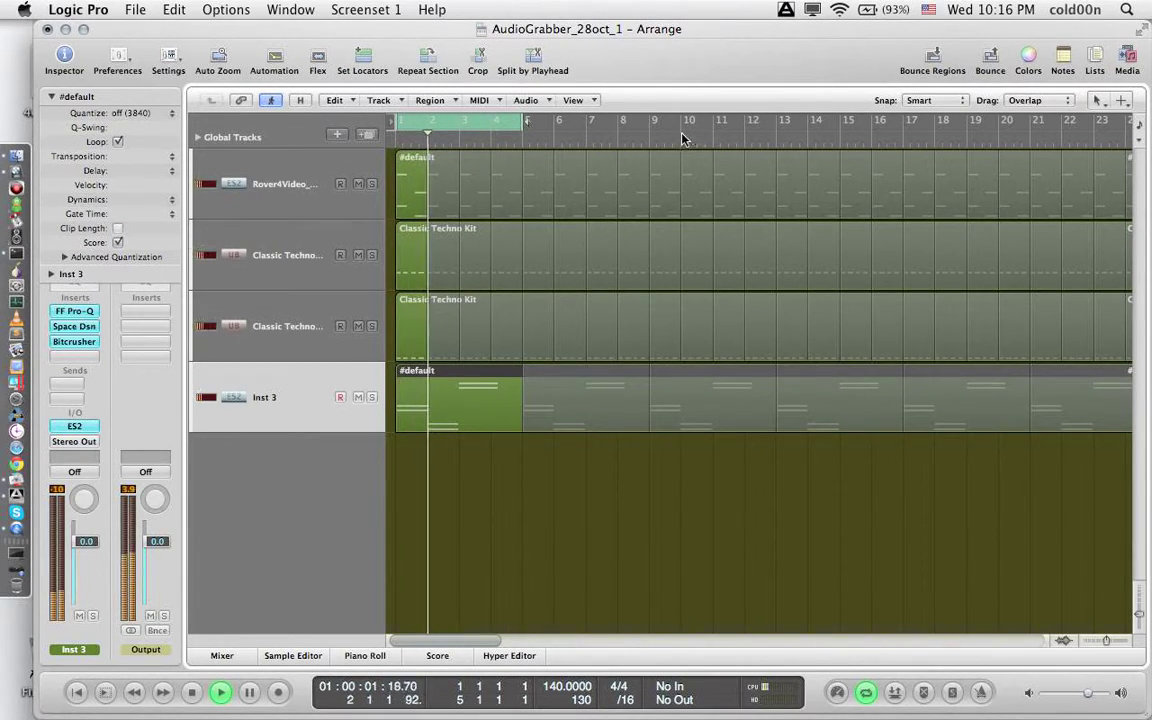
Set the cycle range to the single bar from 16 to 17
drag(690, 128, 911, 130)
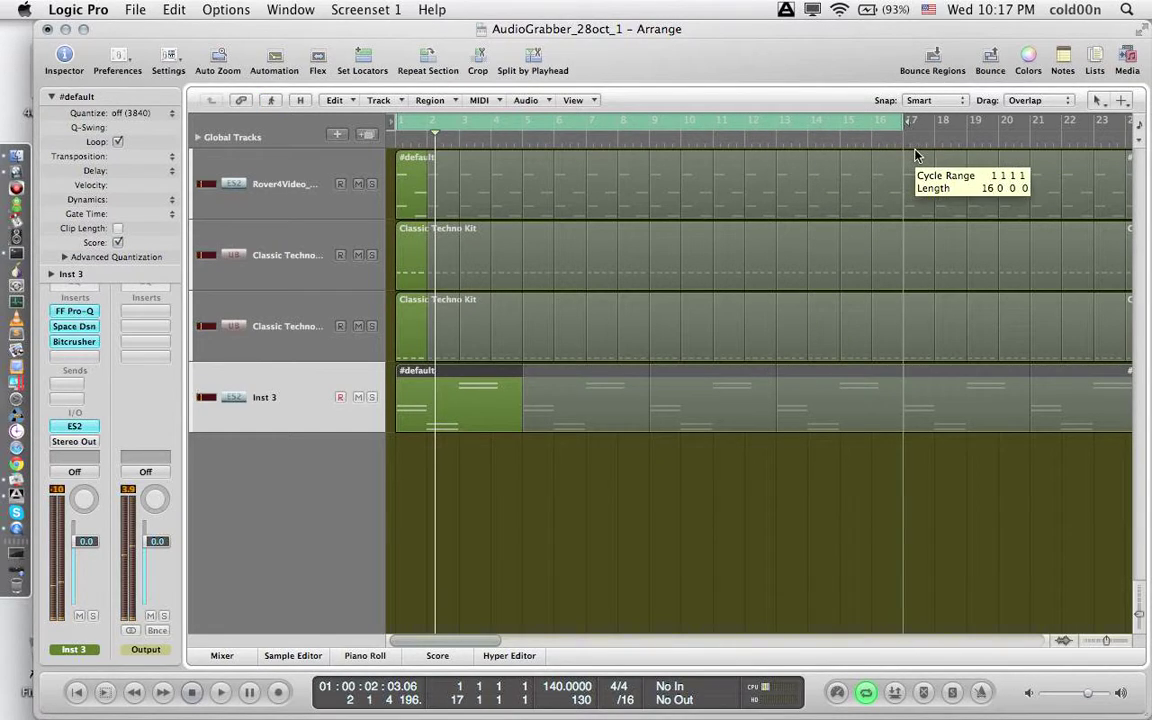
click(879, 128)
click(879, 128)
Reorder the tracks so both Classic Techno Kit tracks sit above the Rover4Video track
drag(476, 491, 375, 185)
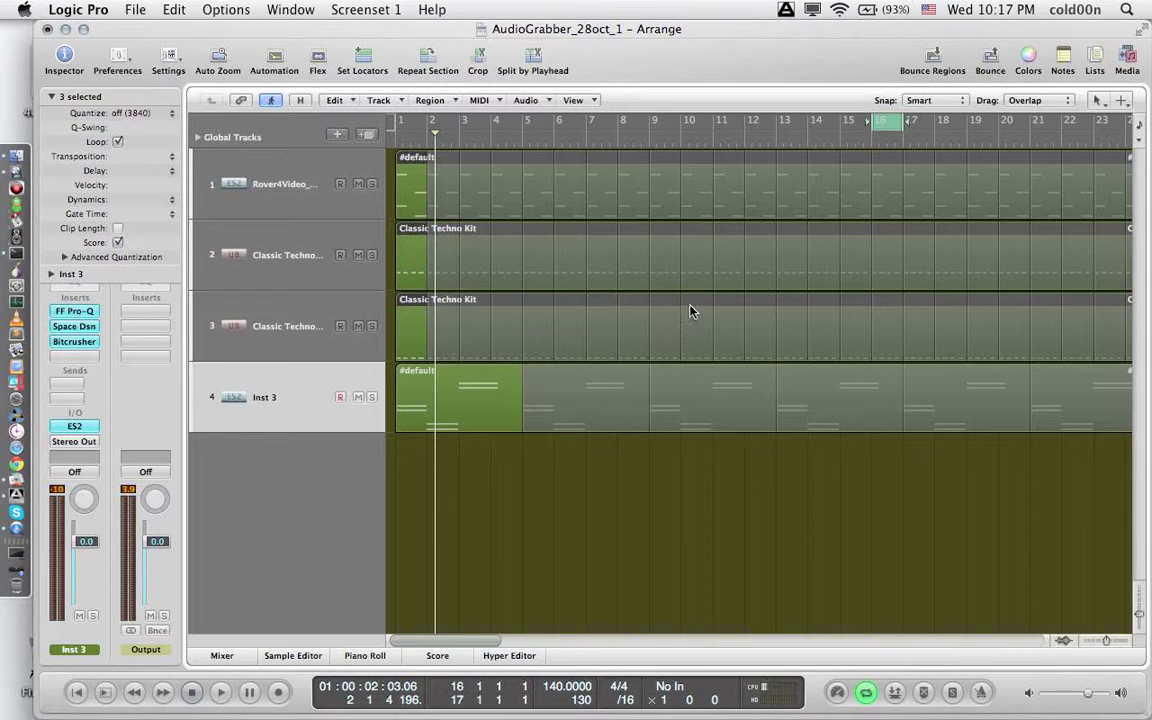
shift+click(409, 191)
drag(260, 249, 272, 173)
drag(248, 309, 265, 231)
Color the regions of both Classic Techno Kit tracks muted purple
click(409, 188)
shift+click(411, 240)
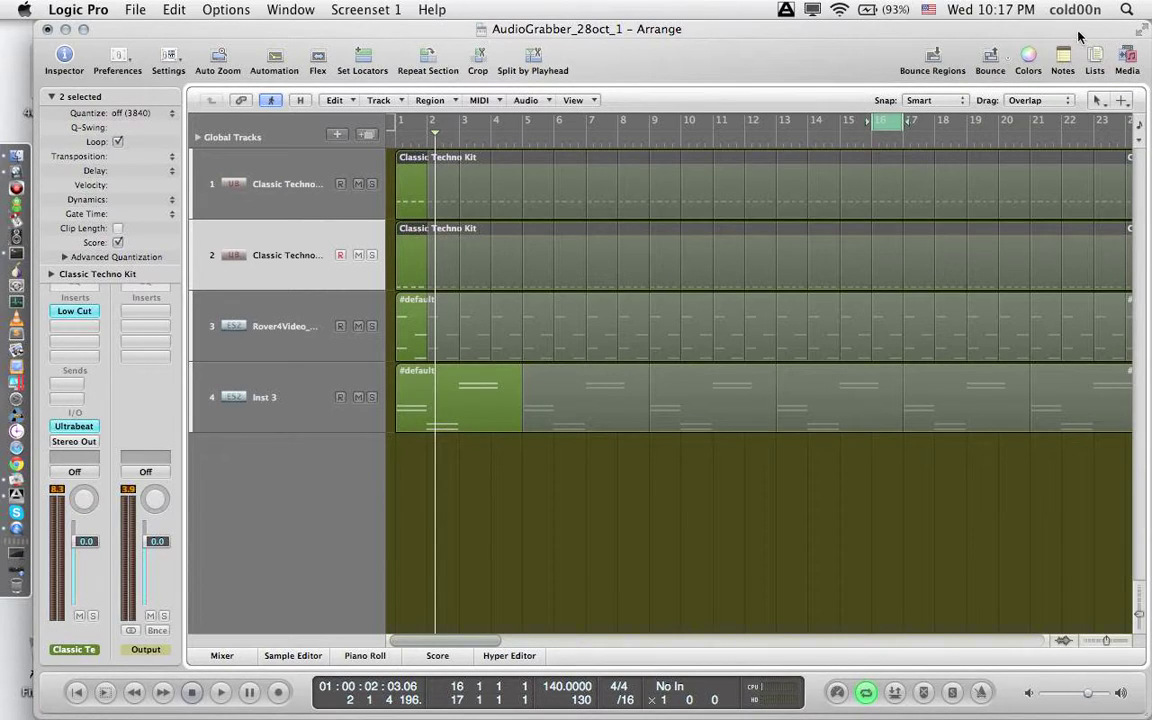
click(1027, 60)
click(479, 283)
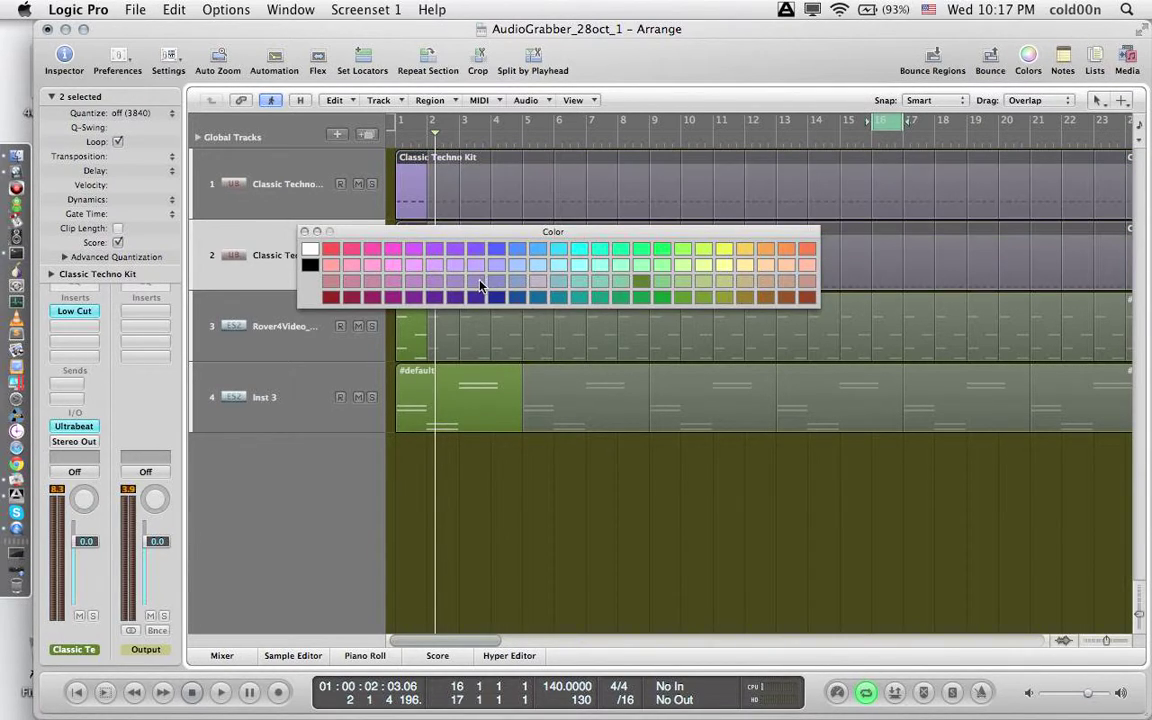
click(304, 231)
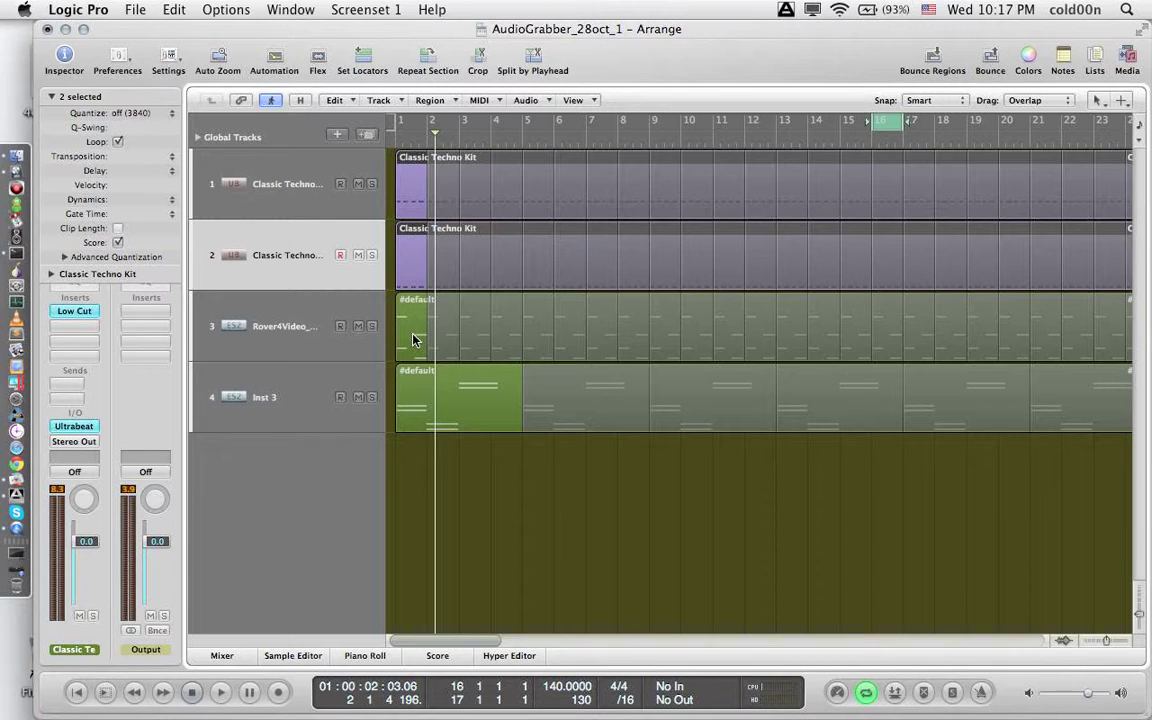
Solo the Rover4Video track, start playback and set its Low Cut frequency to 51 Hz
click(416, 340)
click(372, 326)
key(space)
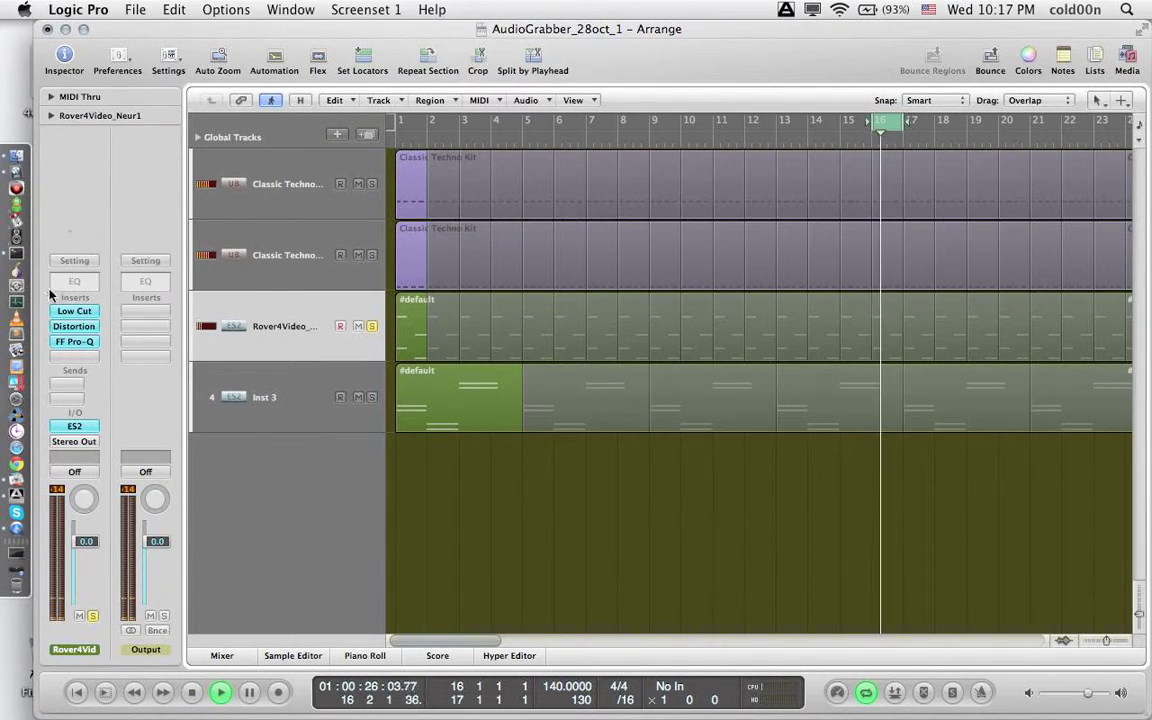
click(74, 311)
mouse_move(301, 175)
mouse_down()
mouse_move(303, 165)
mouse_move(318, 175)
mouse_move(307, 174)
mouse_up()
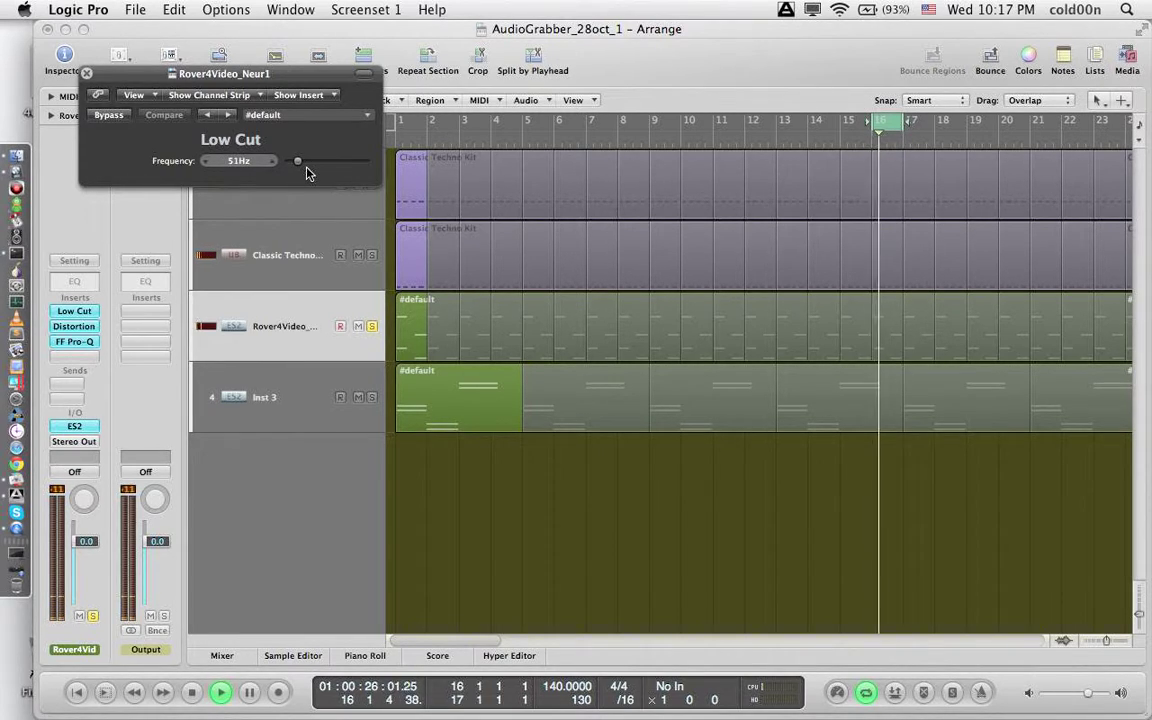
click(87, 74)
Copy the Low Cut insert to the slot below FF Pro-Q and adjust the copy's frequency
drag(77, 312, 77, 357)
click(74, 342)
drag(283, 161, 310, 171)
click(87, 74)
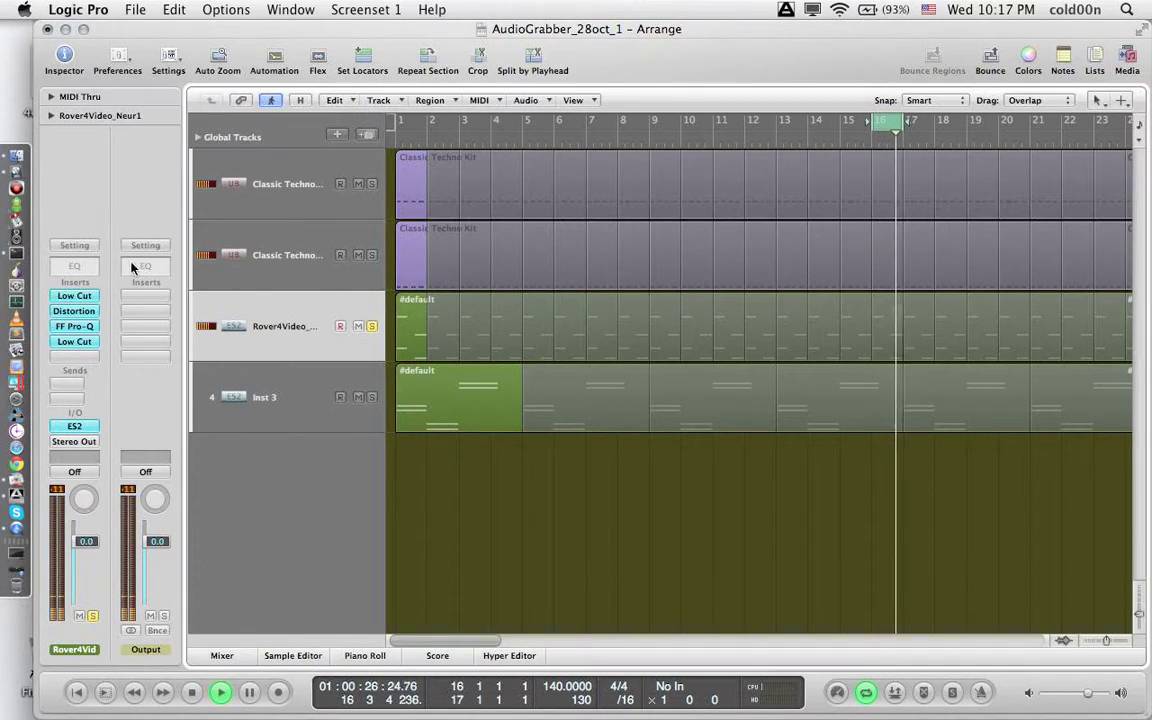
Set the Distortion insert's output on the Rover4Video track to -8.0 dB
click(74, 312)
drag(293, 233, 293, 229)
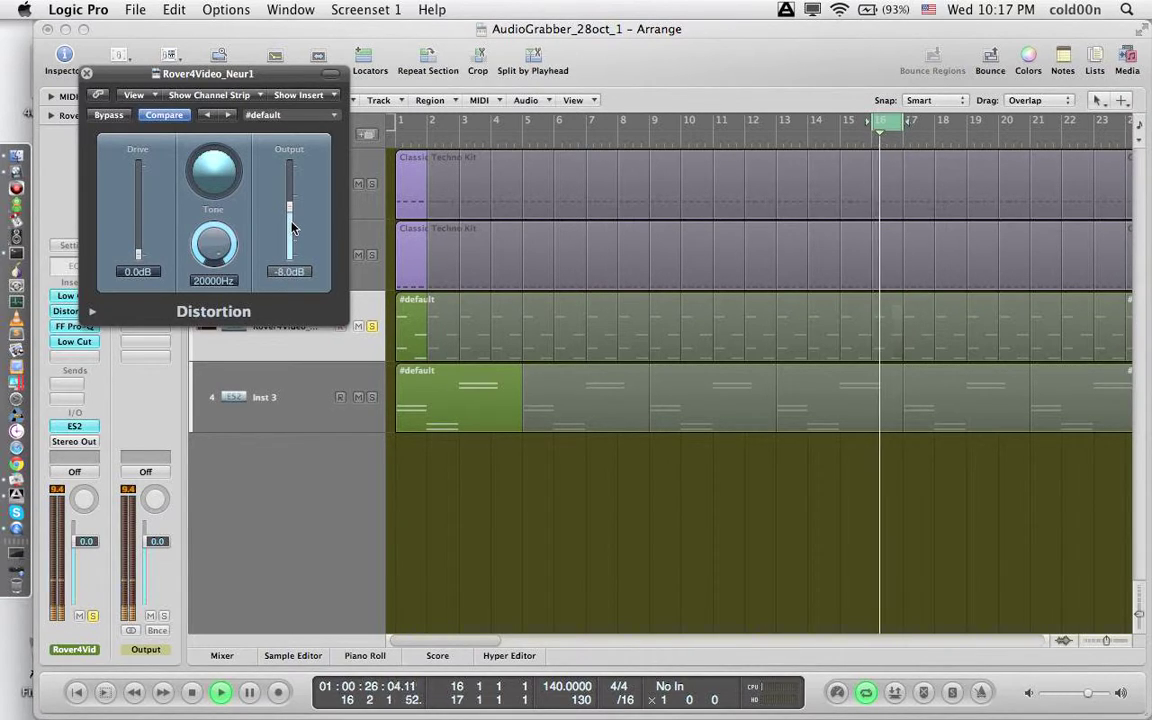
click(87, 74)
Color the Rover4Video region muted pink
click(406, 333)
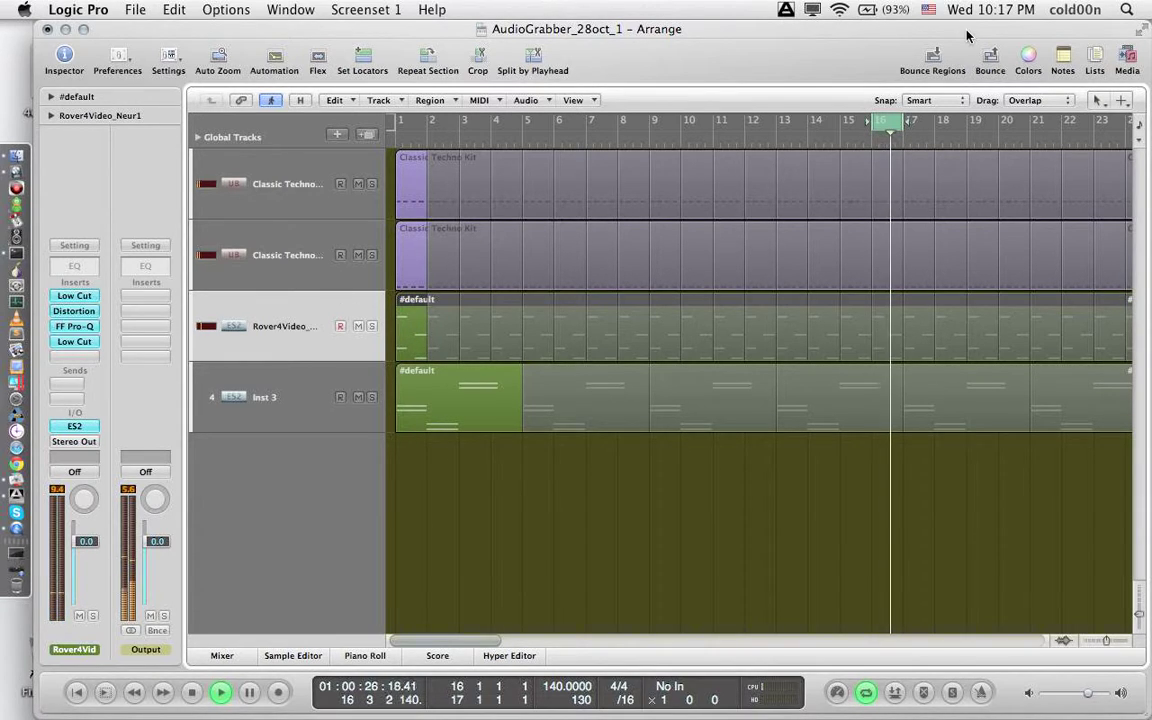
click(1031, 58)
click(332, 282)
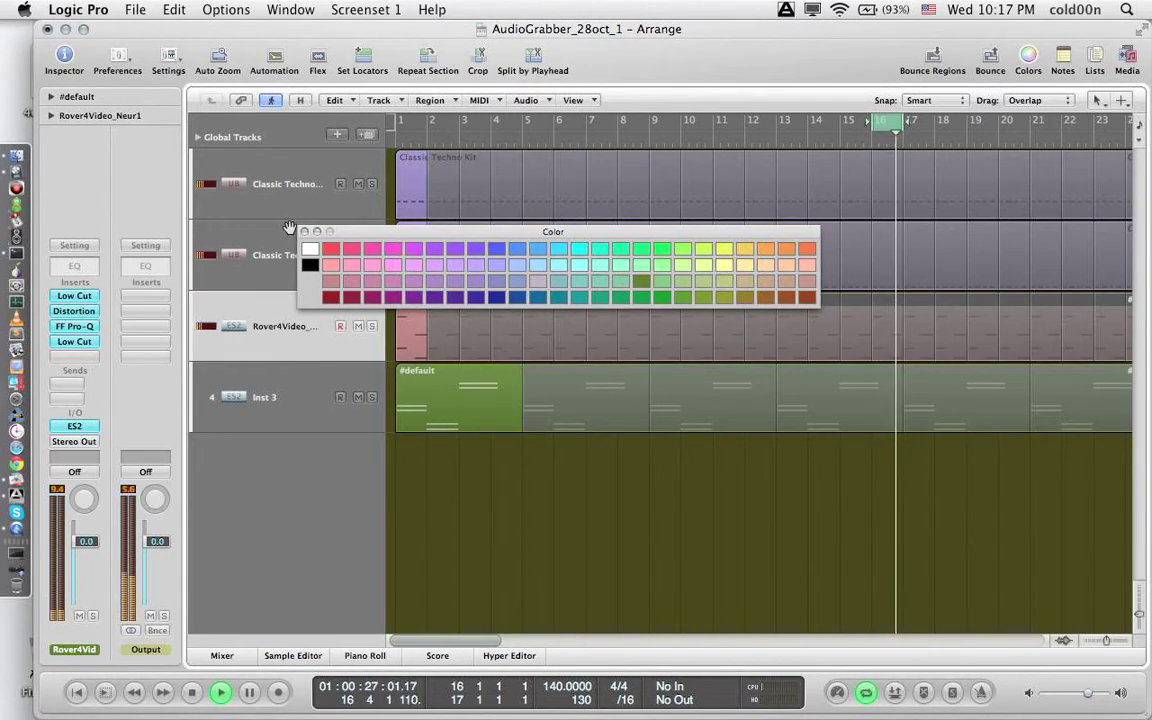
click(305, 231)
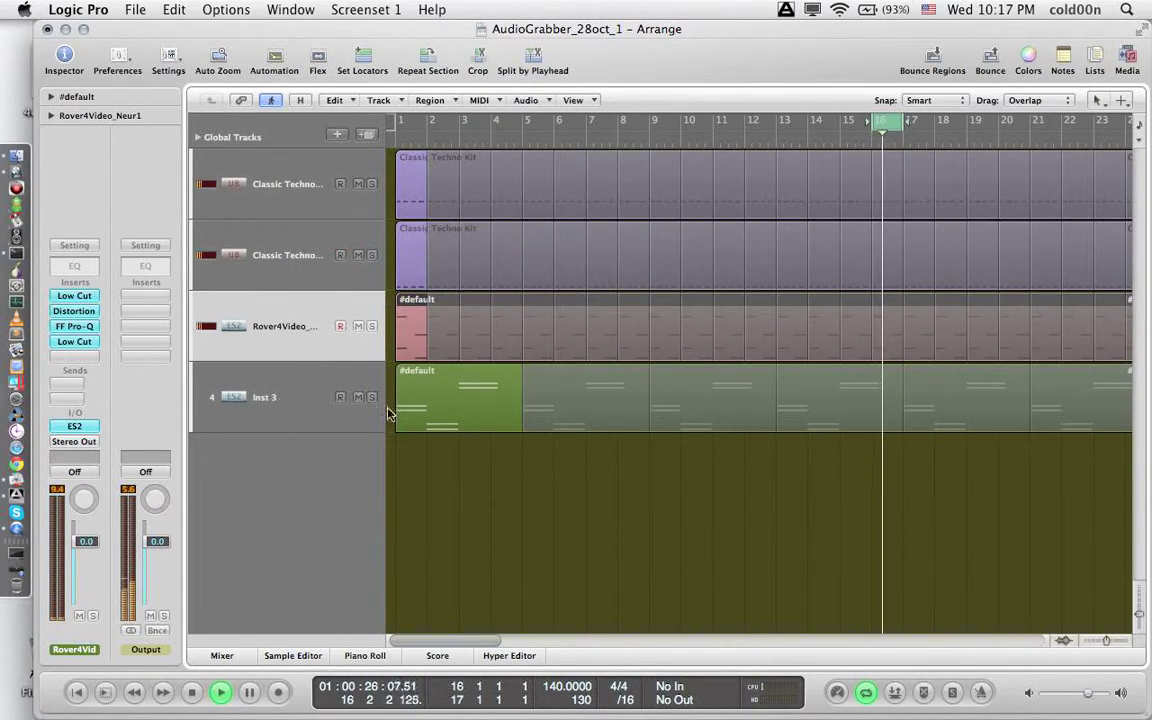
click(315, 421)
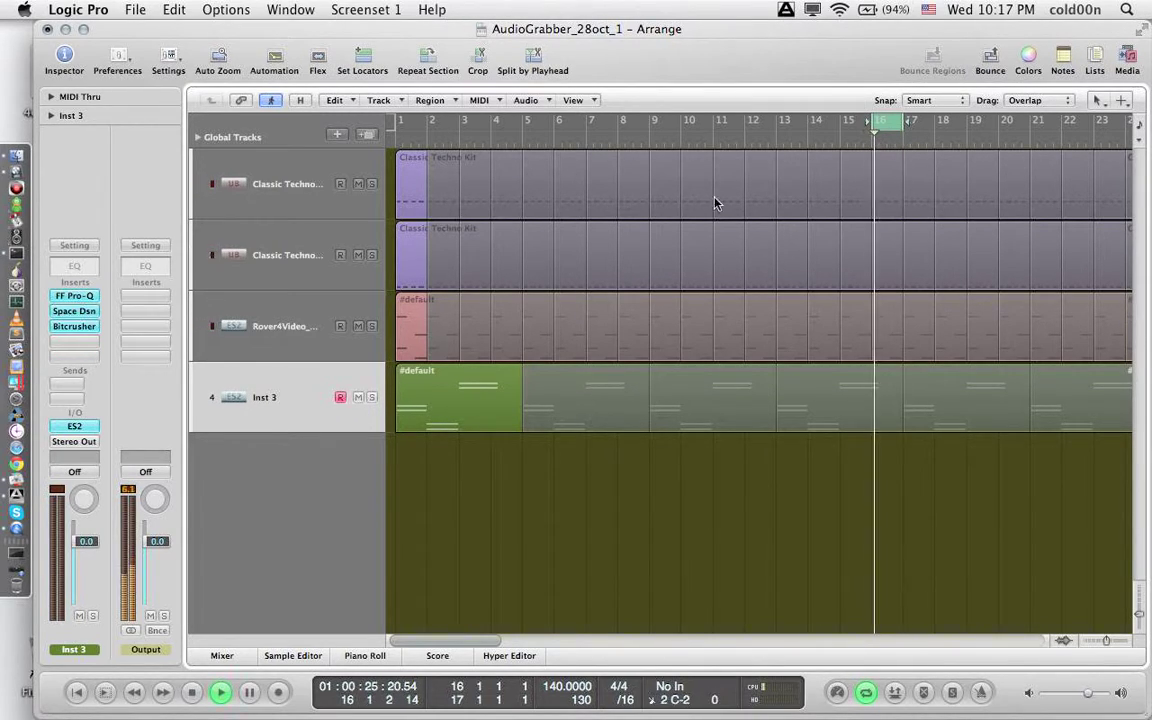
click(447, 191)
shift+click(420, 246)
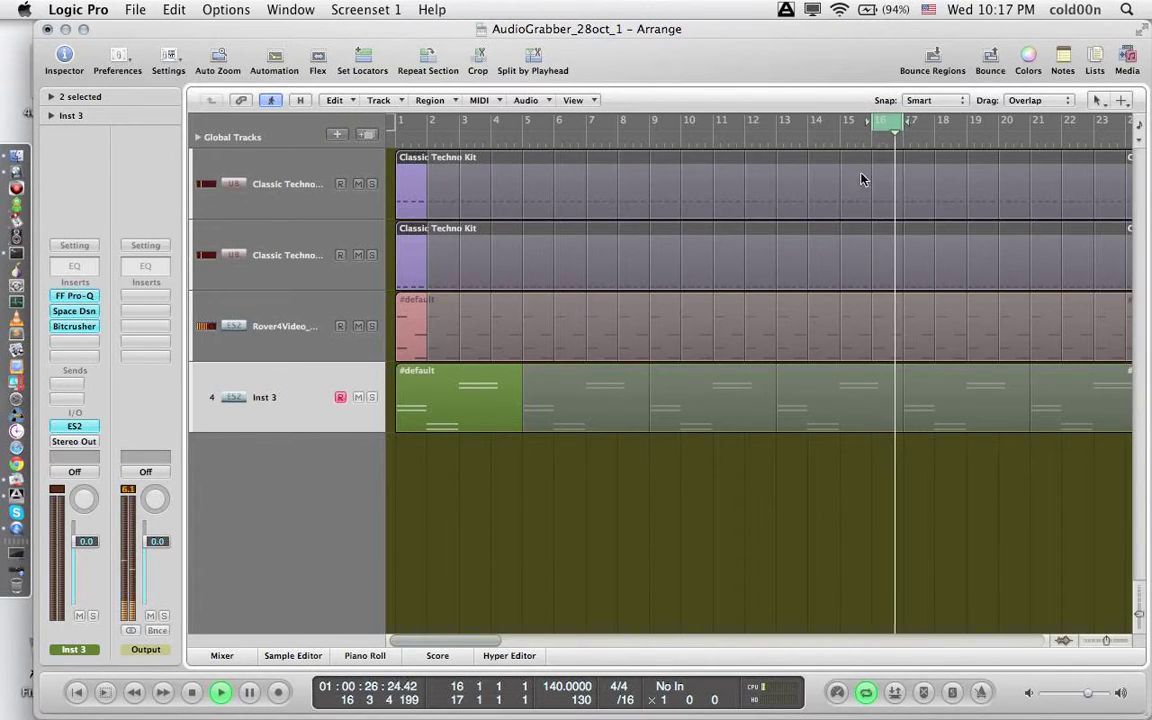
click(904, 171)
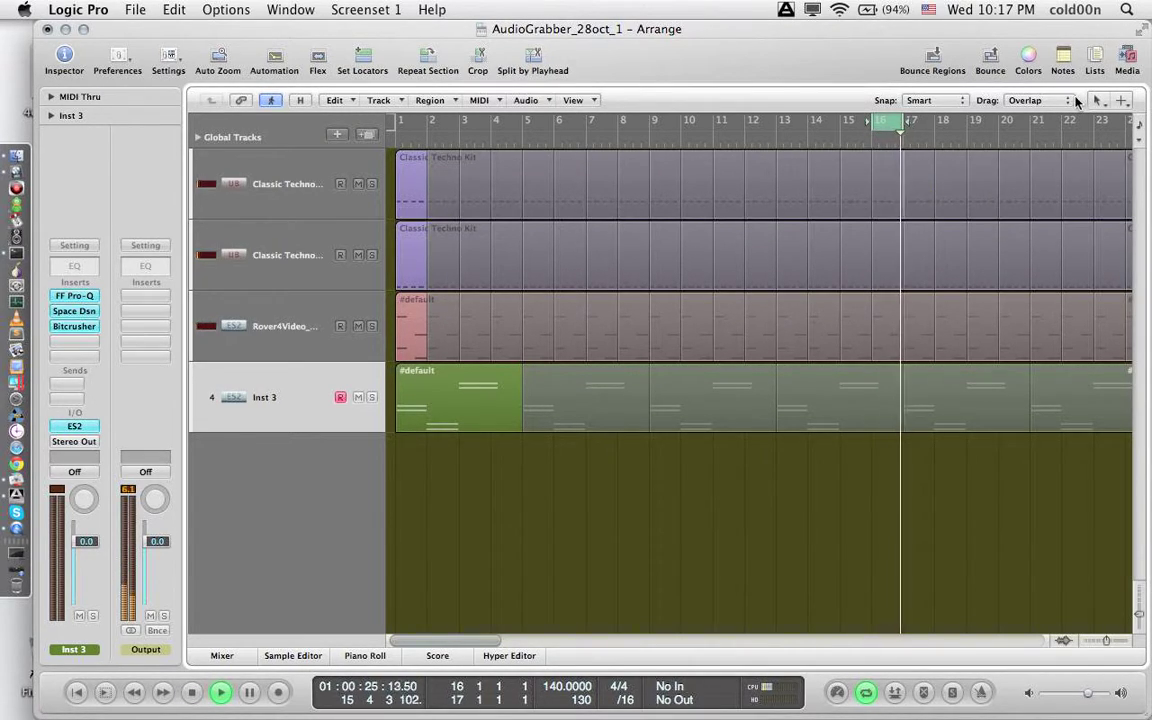
key(super+z)
key(space)
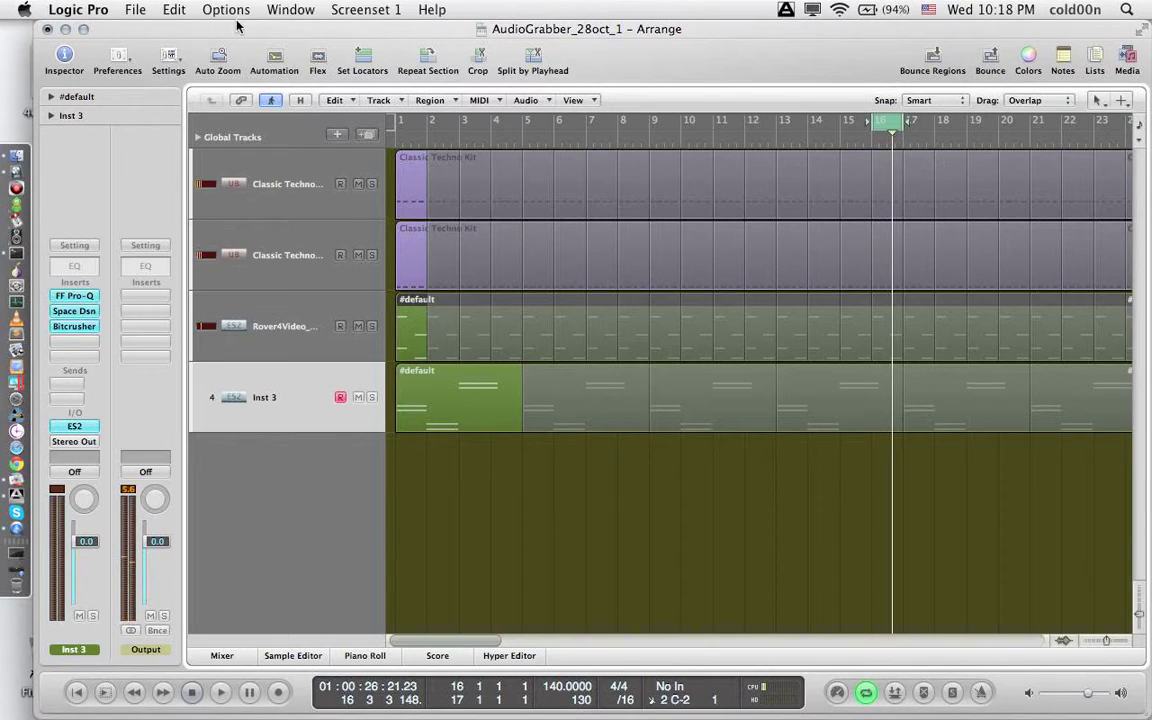
click(174, 9)
click(190, 45)
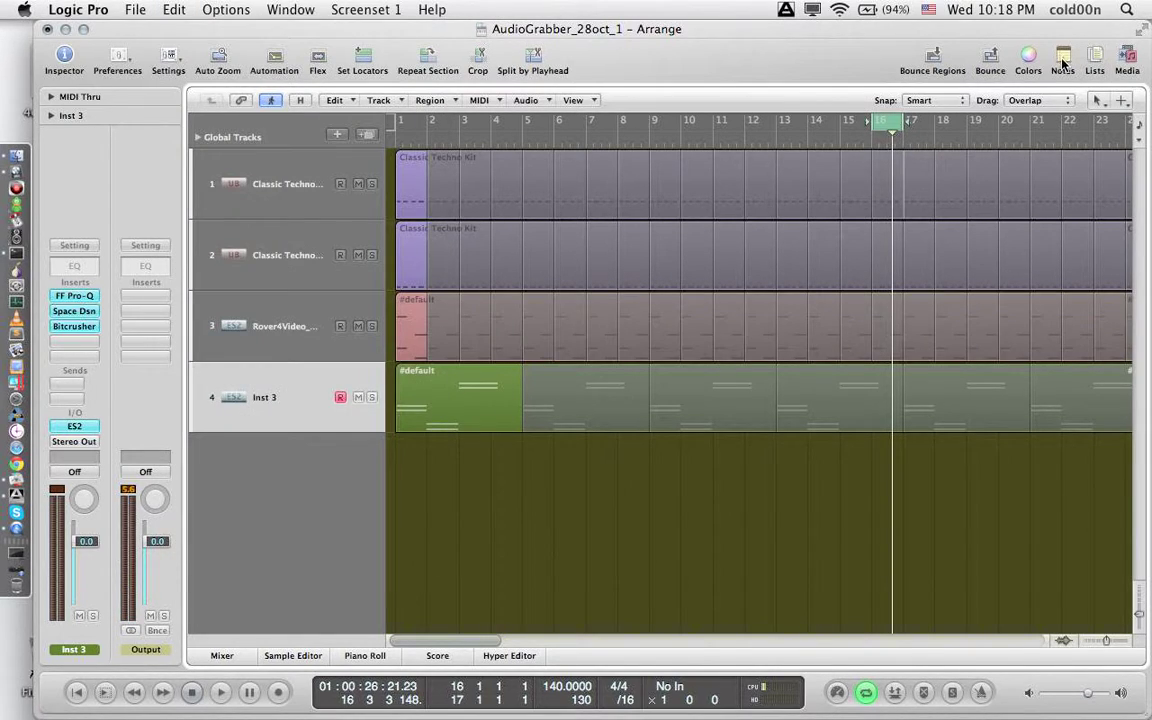
Assign the Scissors Tool as the secondary tool and split both Classic Techno Kit regions at bar 17
click(1124, 100)
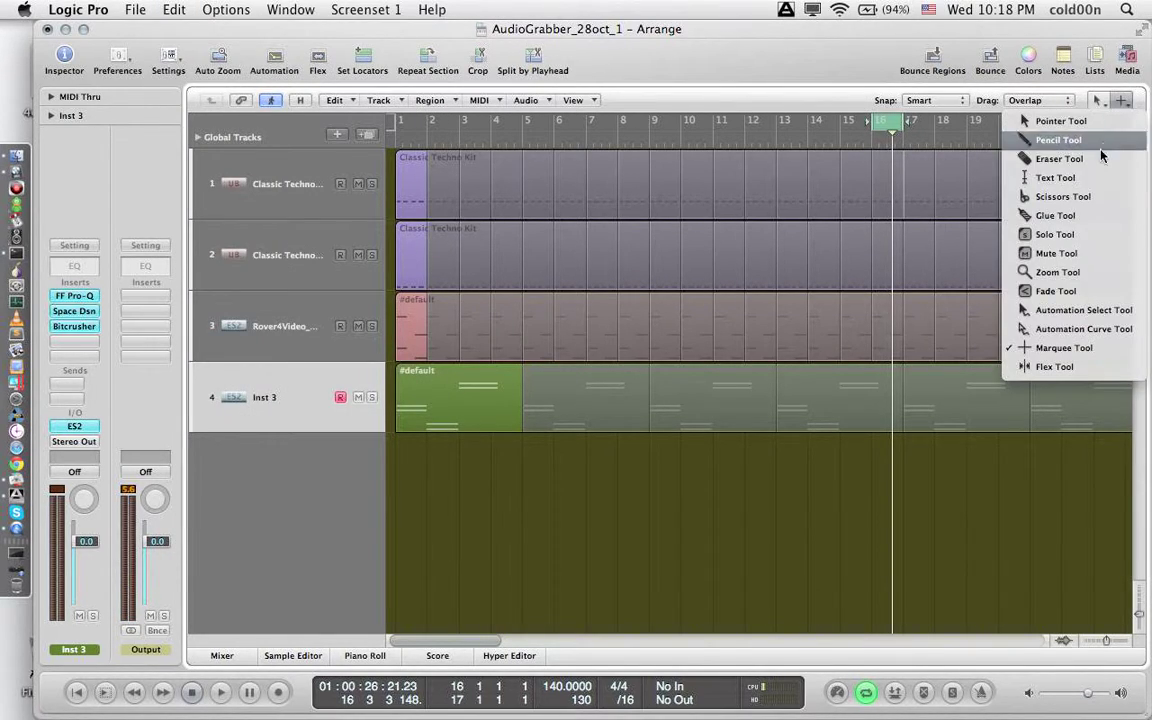
click(985, 182)
click(400, 197)
shift+click(404, 248)
super+click(900, 189)
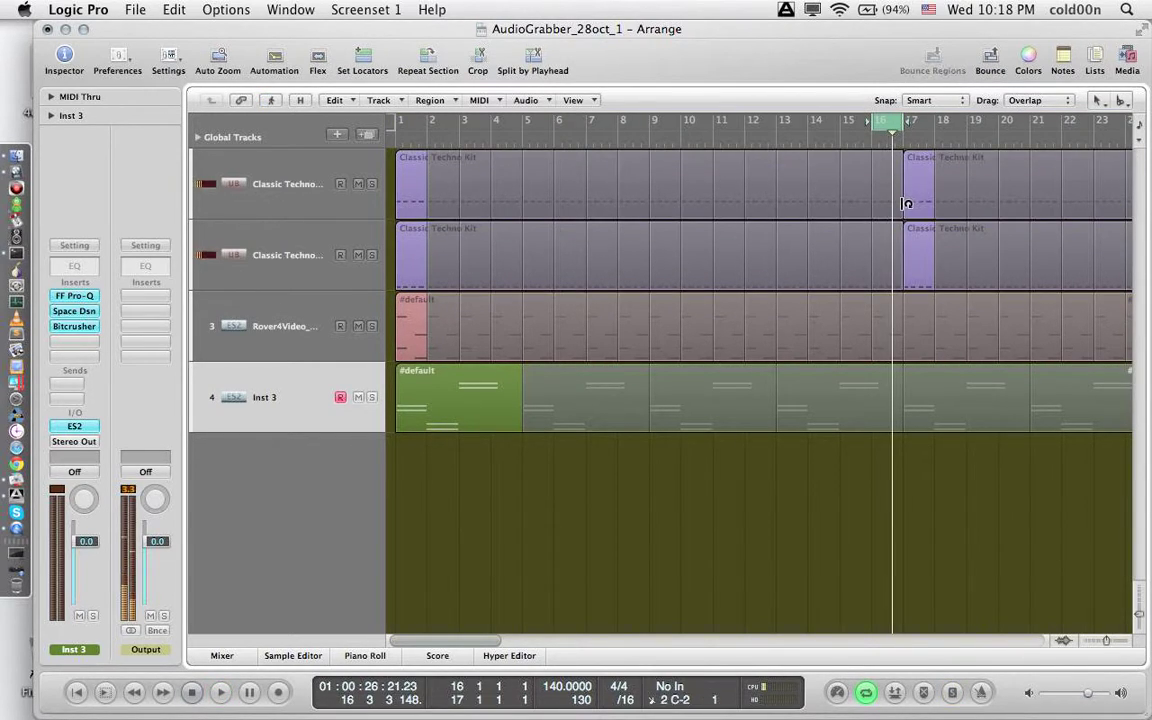
Shorten the first Classic Techno Kit regions to one beat before bar 17, then extend the cycle range back to bar 1 and play it
drag(902, 283, 894, 281)
key(space)
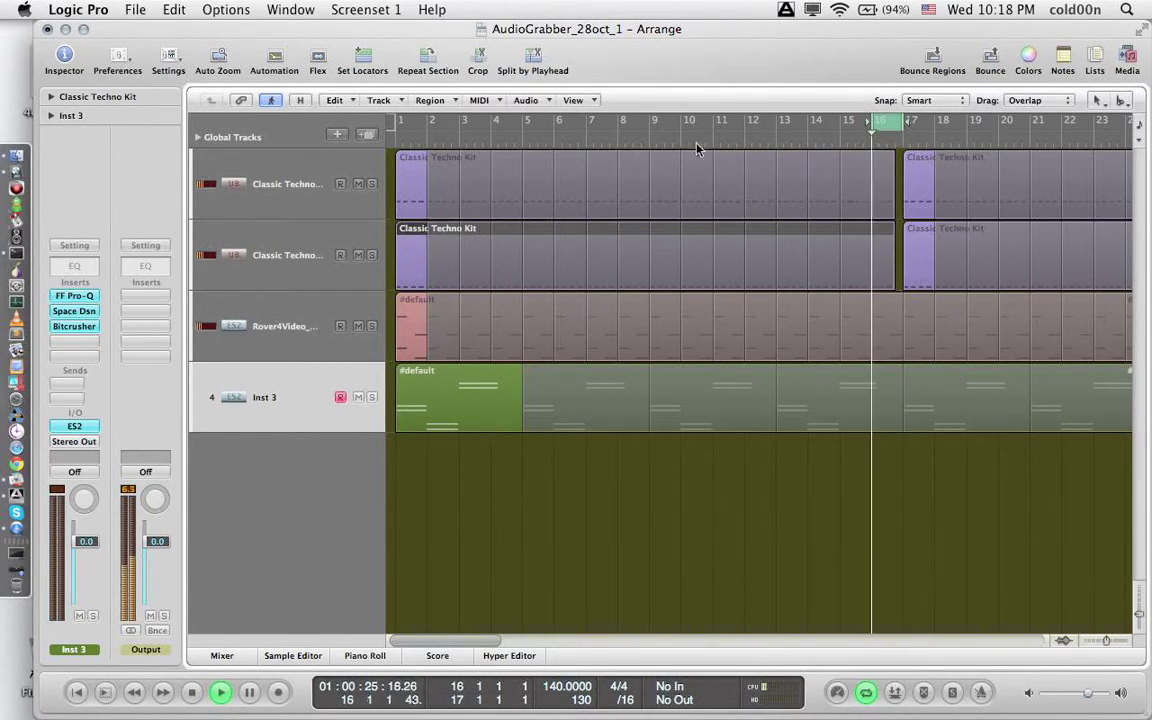
shift+click(400, 127)
key(space)
key(Return)
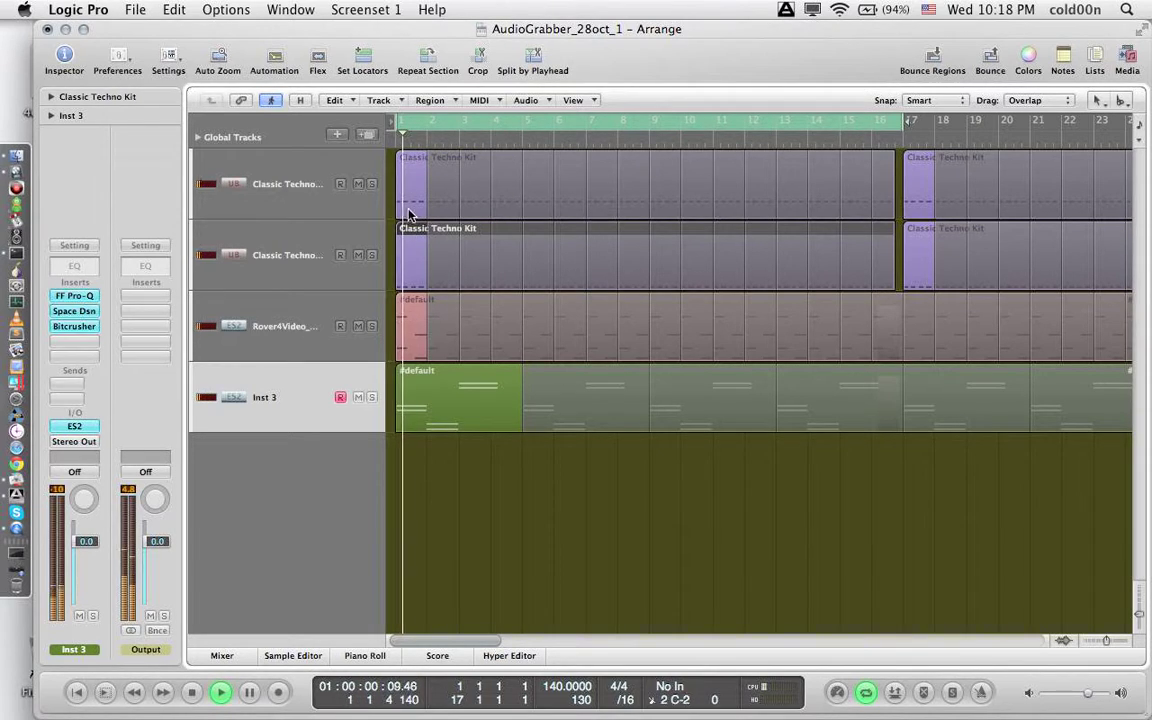
Split both Classic Techno Kit regions after the first beat, at position 1 2 1 1, and play back from around bar 16
click(405, 203)
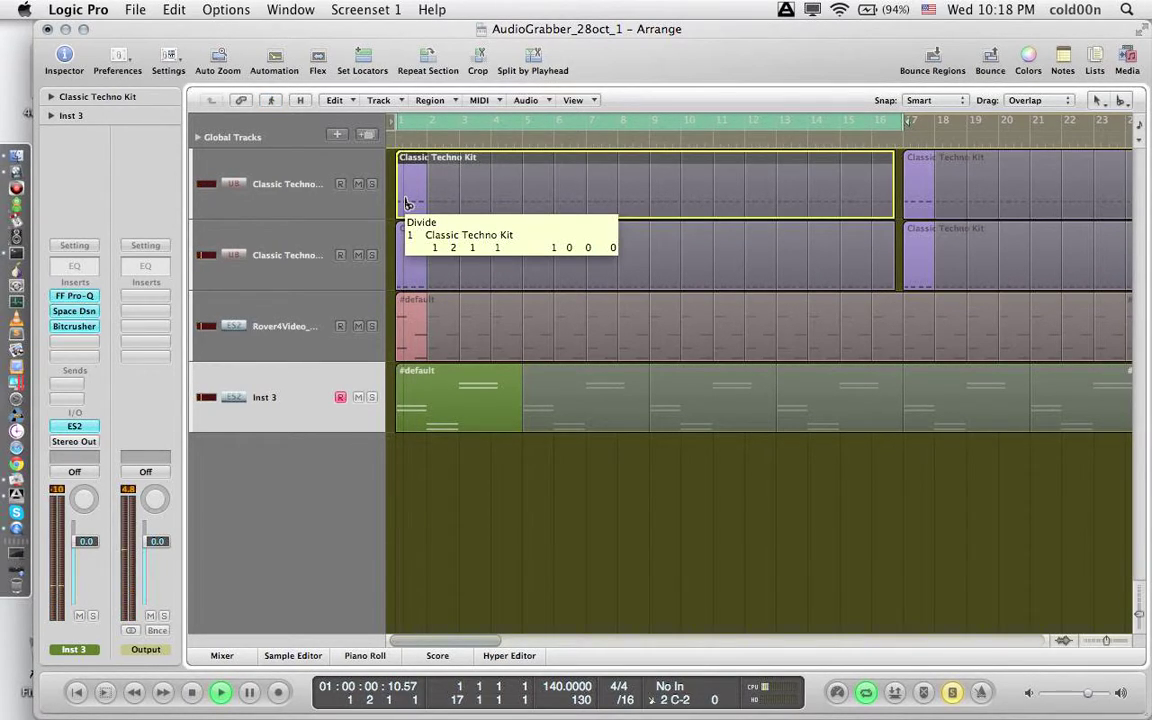
click(401, 258)
click(409, 256)
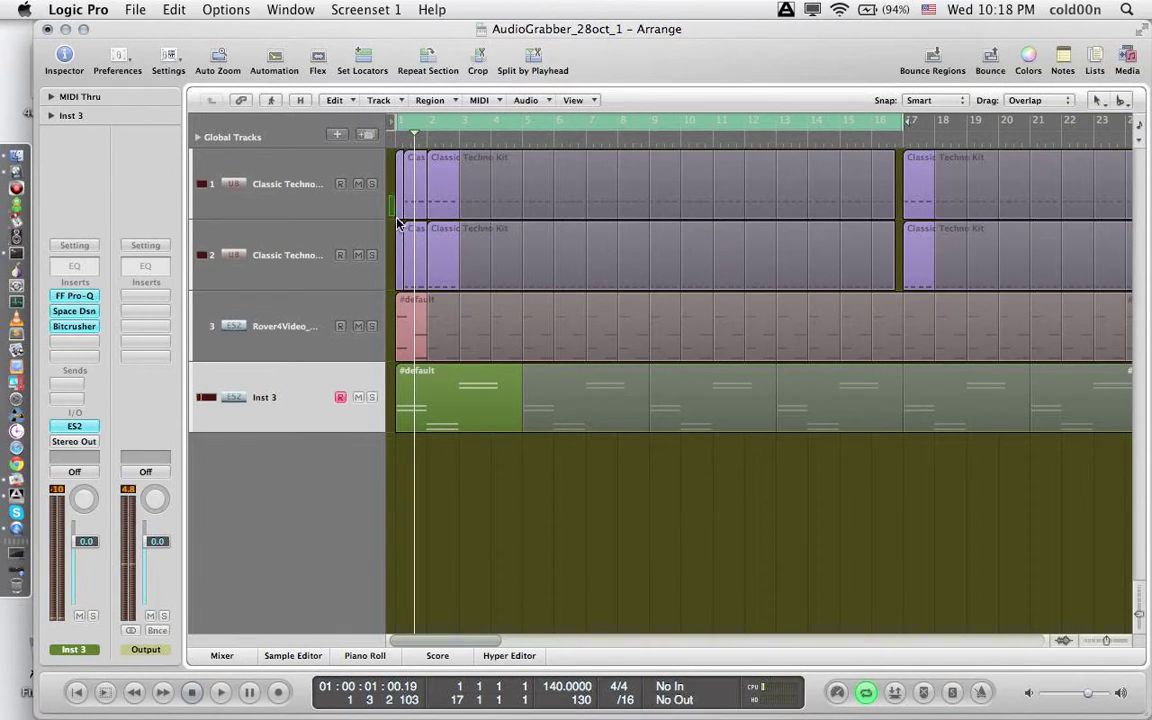
key(space)
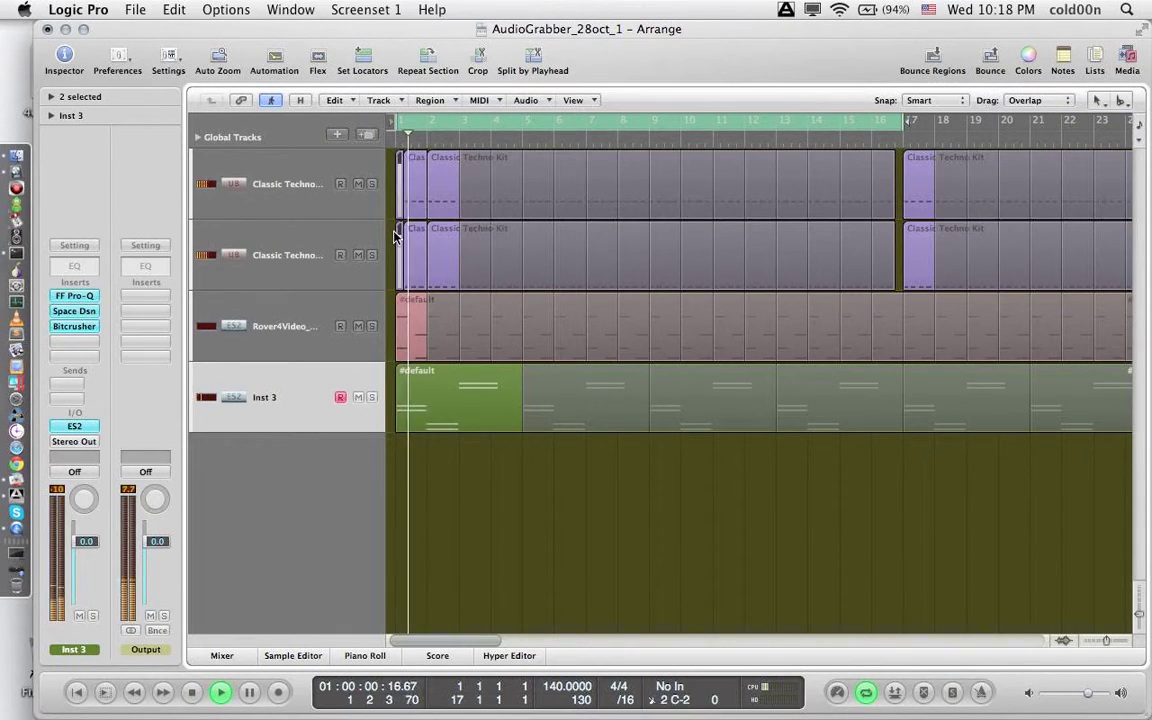
click(866, 143)
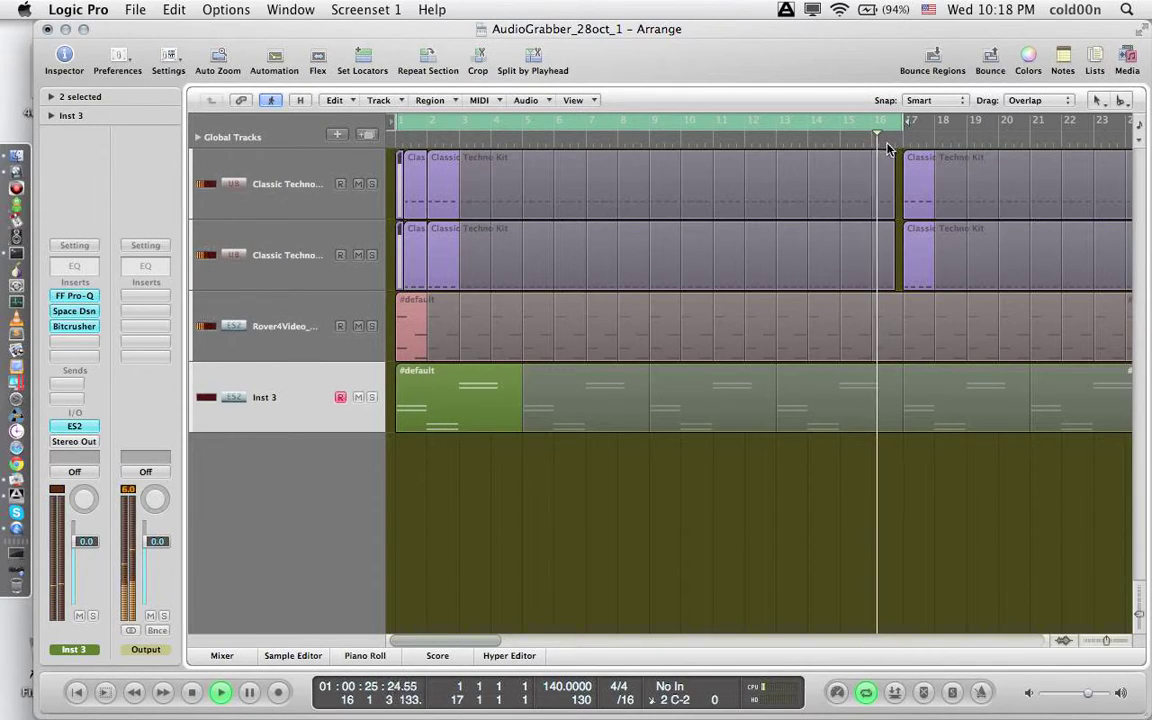
Delete the Classic Techno Kit regions starting at bar 17 on both drum tracks
click(918, 193)
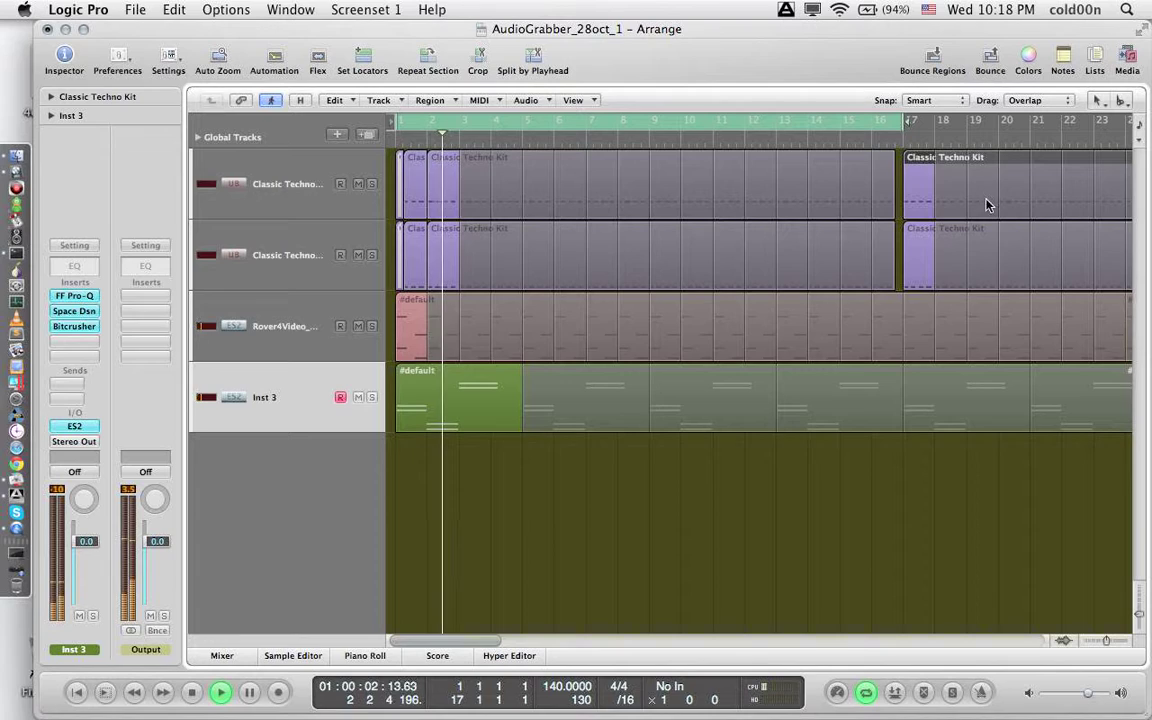
key(Delete)
click(915, 226)
key(Delete)
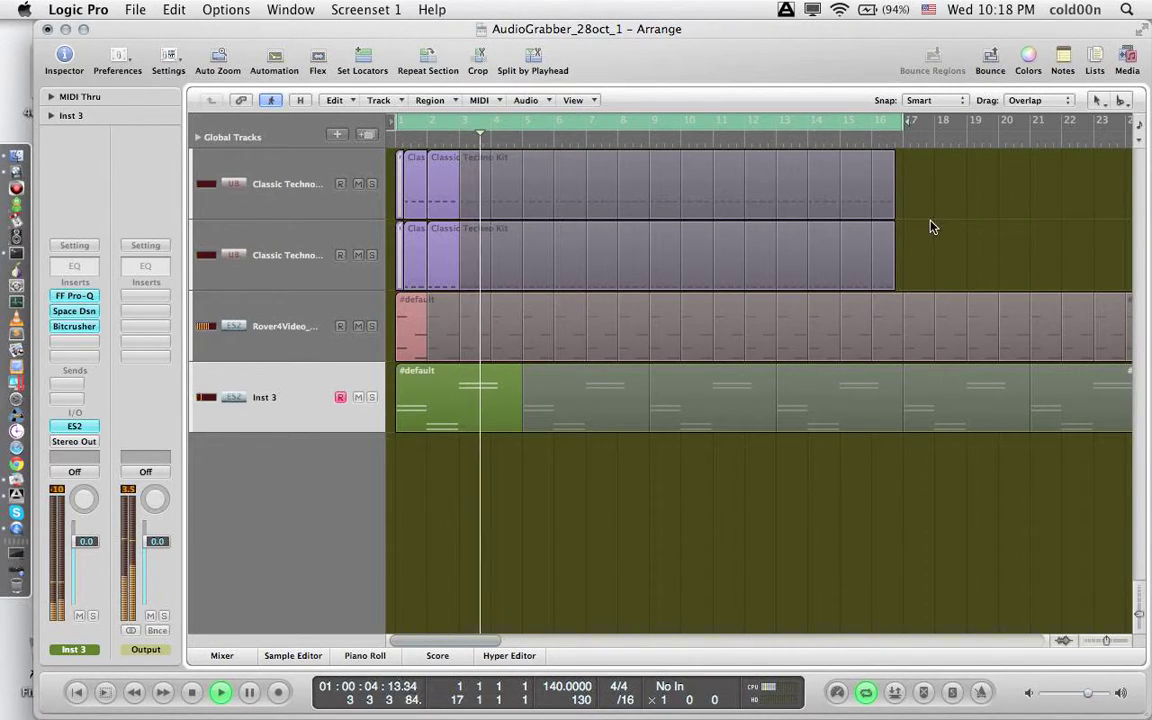
Copy the six Classic Techno Kit regions to bar 17 and play the arrangement from the start
drag(955, 195, 399, 230)
key(Return)
key(space)
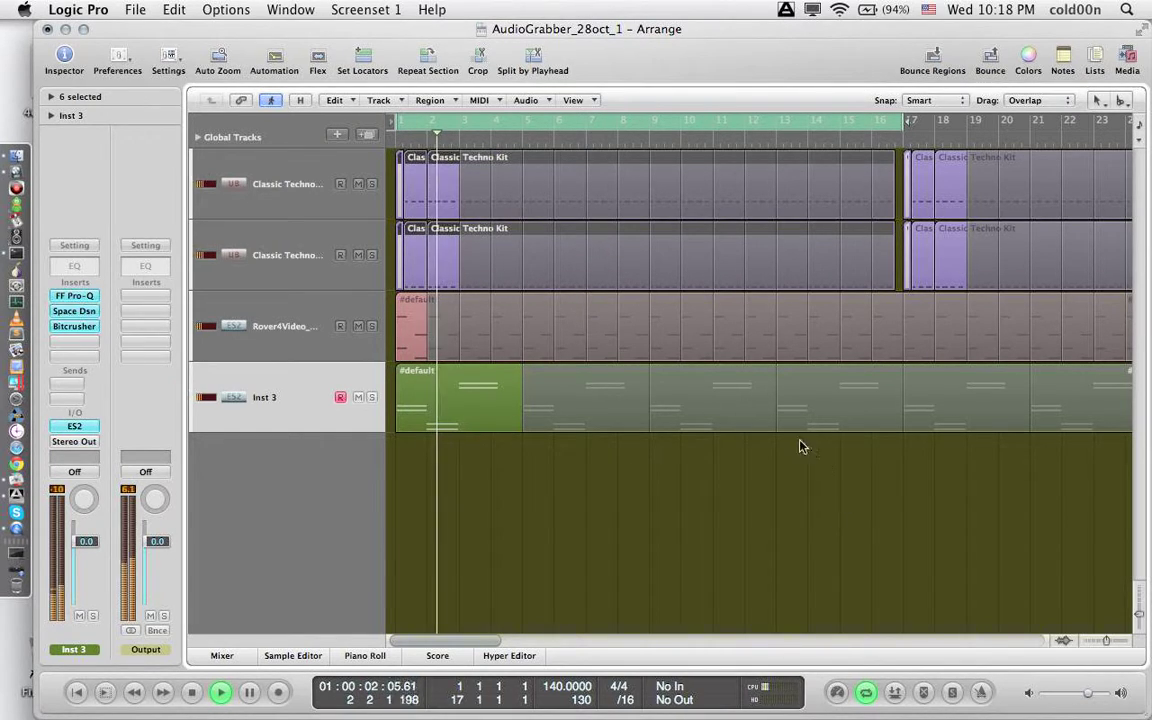
Adjust the filter Drive of the ES2 synth on the Rover4Video track
click(285, 327)
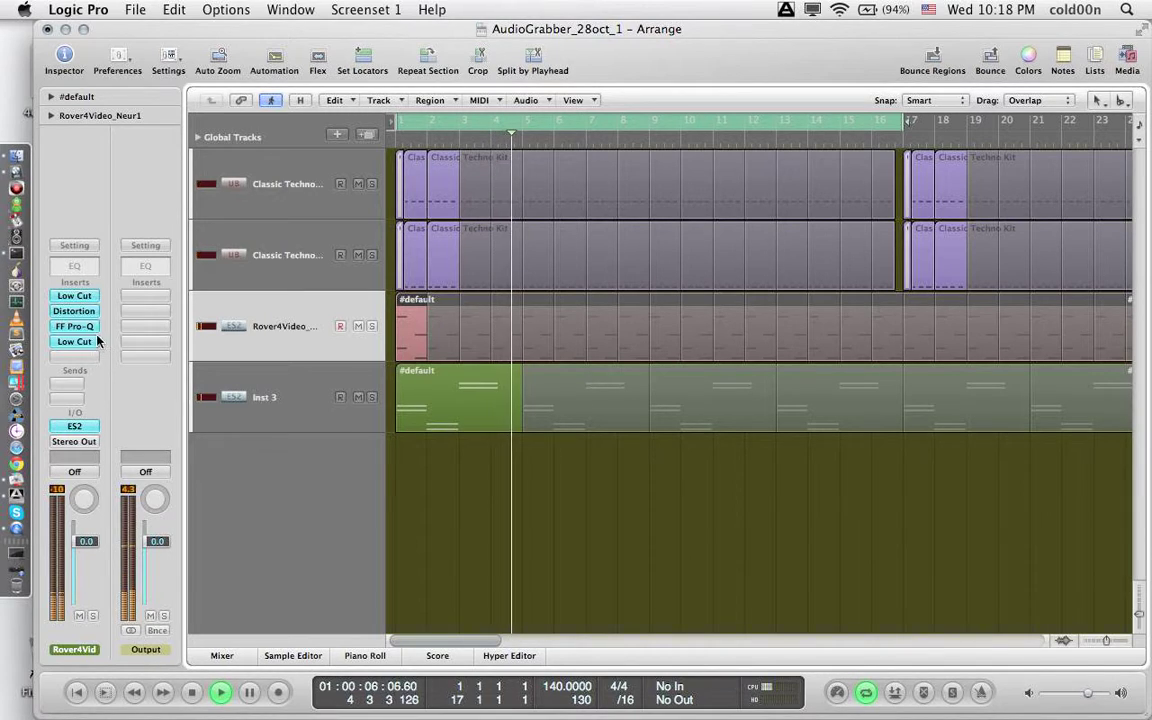
click(74, 426)
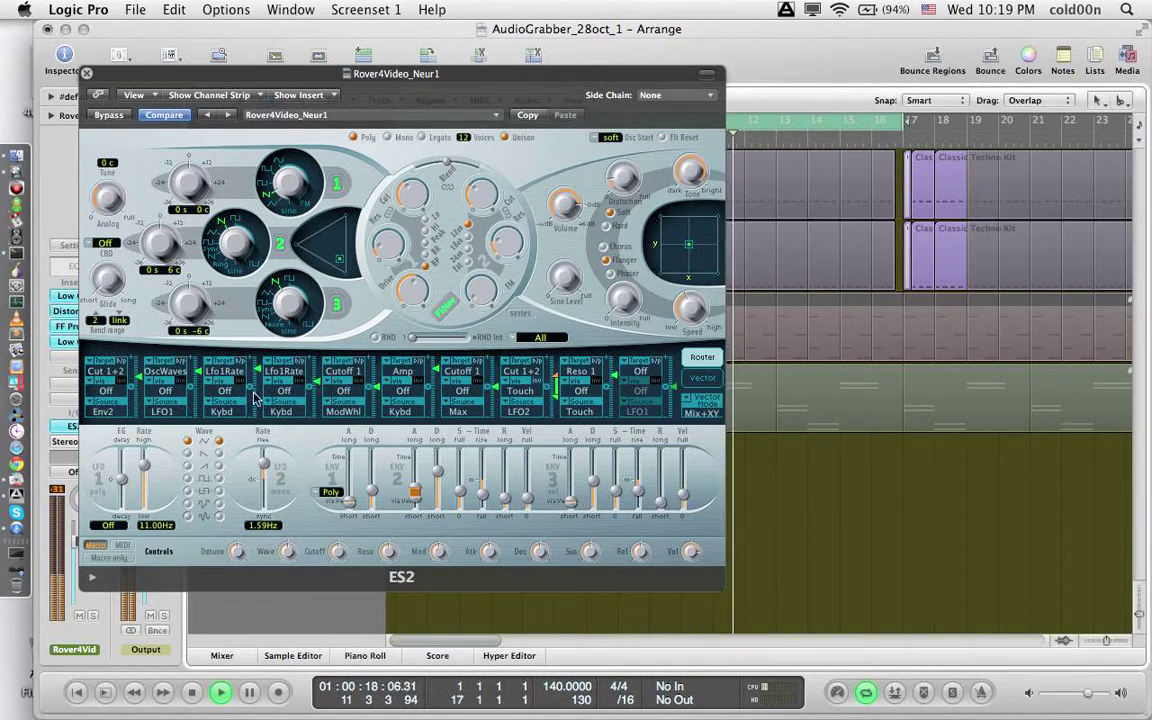
mouse_move(411, 292)
mouse_down()
mouse_move(414, 280)
mouse_move(420, 290)
mouse_up()
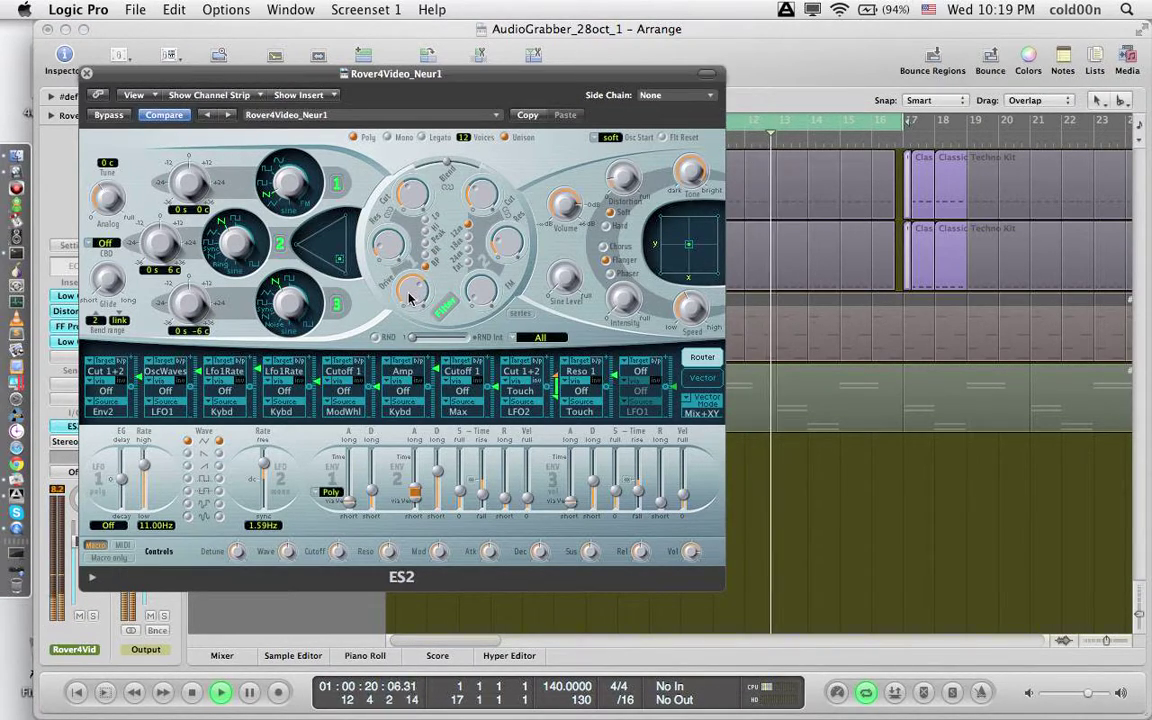
Set the ES2 envelope 3 sustain to about 0.278 on the Rover4Video track, reset the level peak and close the synth window
mouse_move(616, 492)
mouse_down()
mouse_move(616, 502)
mouse_move(623, 471)
mouse_up()
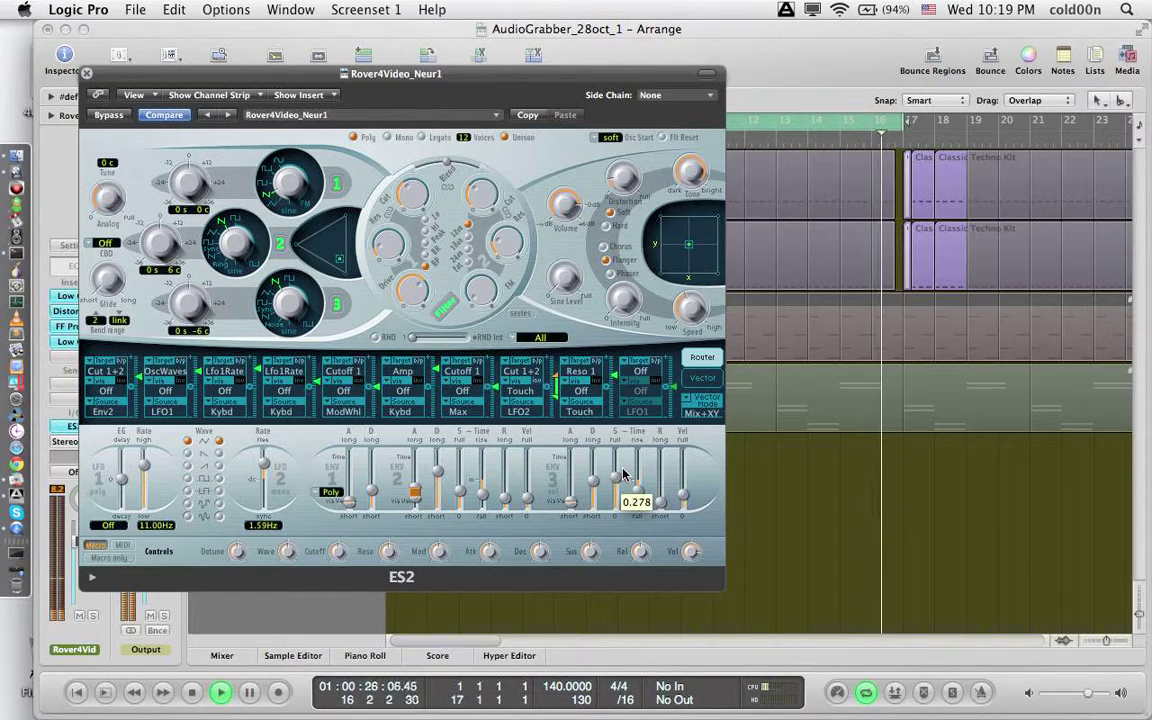
click(62, 489)
click(87, 73)
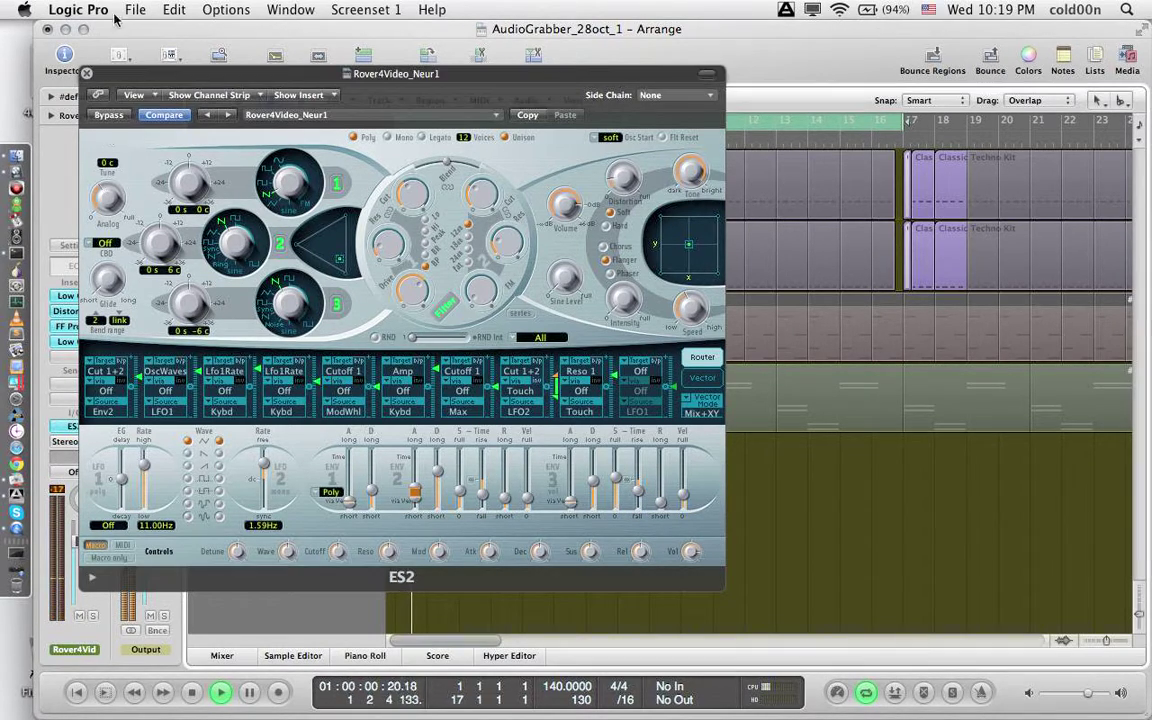
click(87, 73)
Insert a Low Cut filter on the Inst 3 track and set its frequency to 100 Hz
click(228, 398)
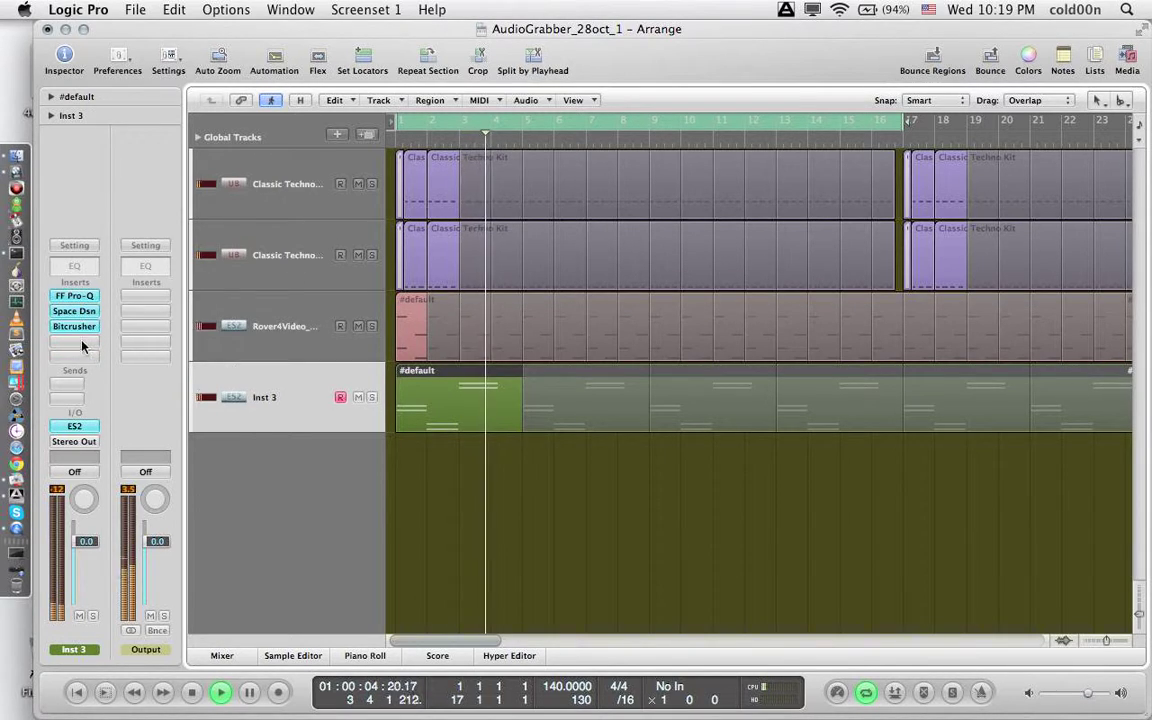
click(86, 342)
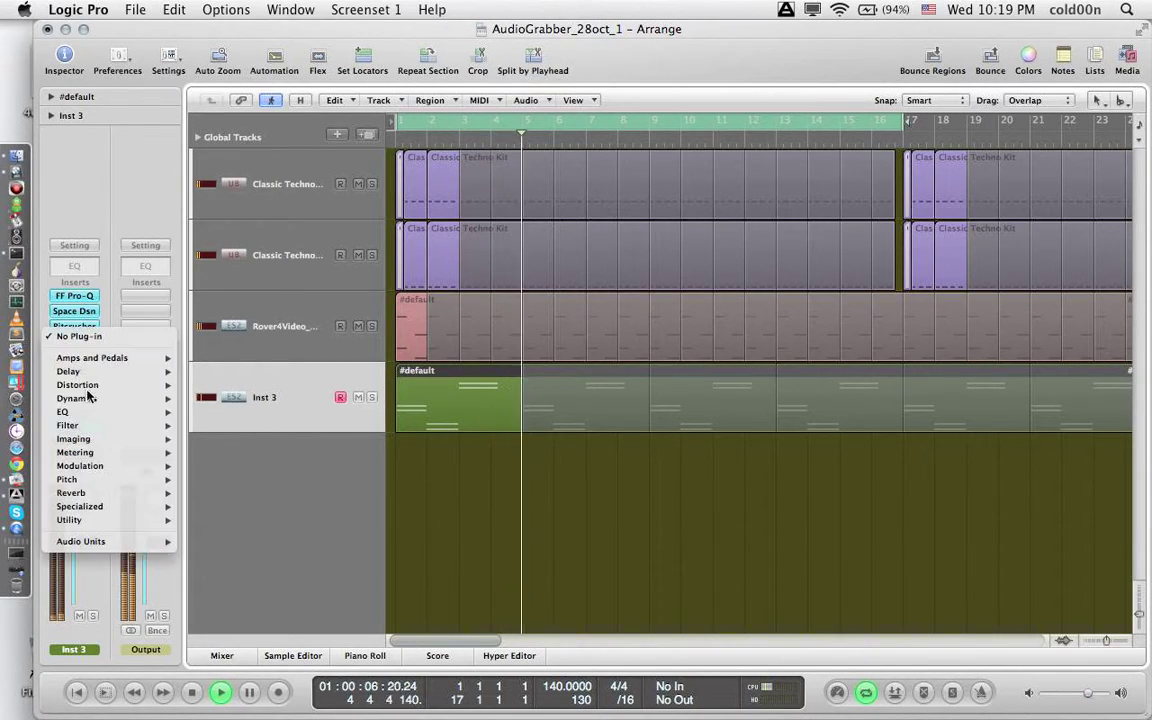
mouse_move(64, 412)
mouse_move(230, 479)
mouse_move(385, 520)
click(468, 520)
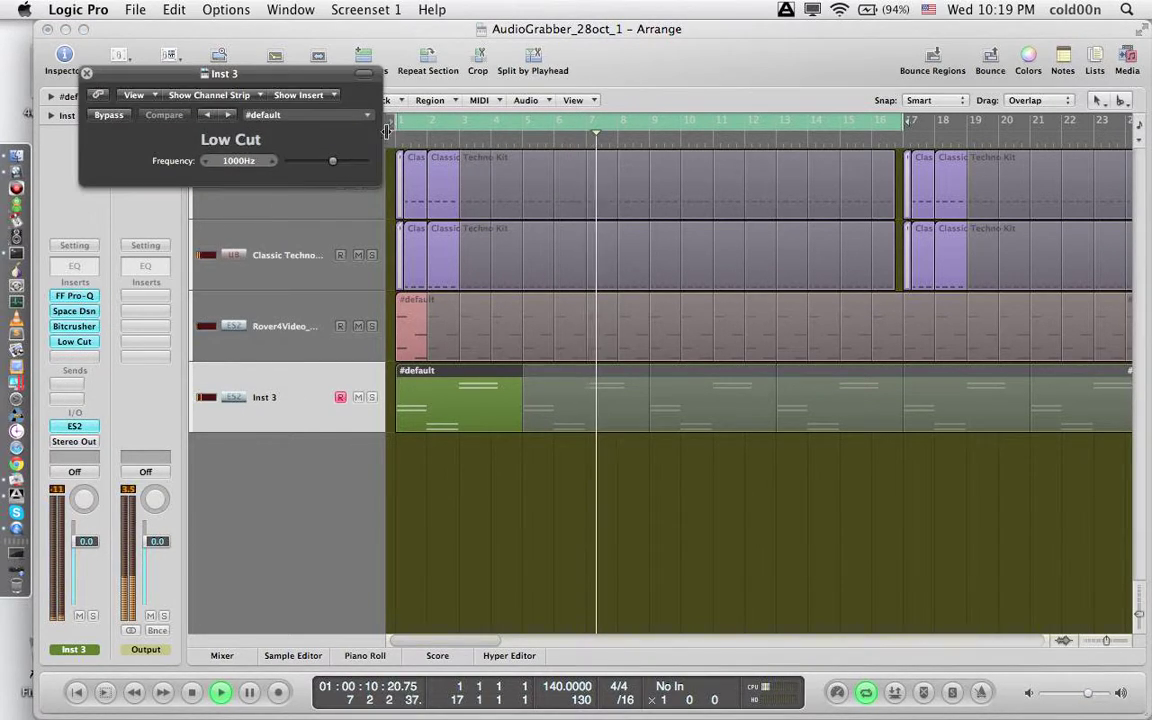
drag(334, 160, 308, 180)
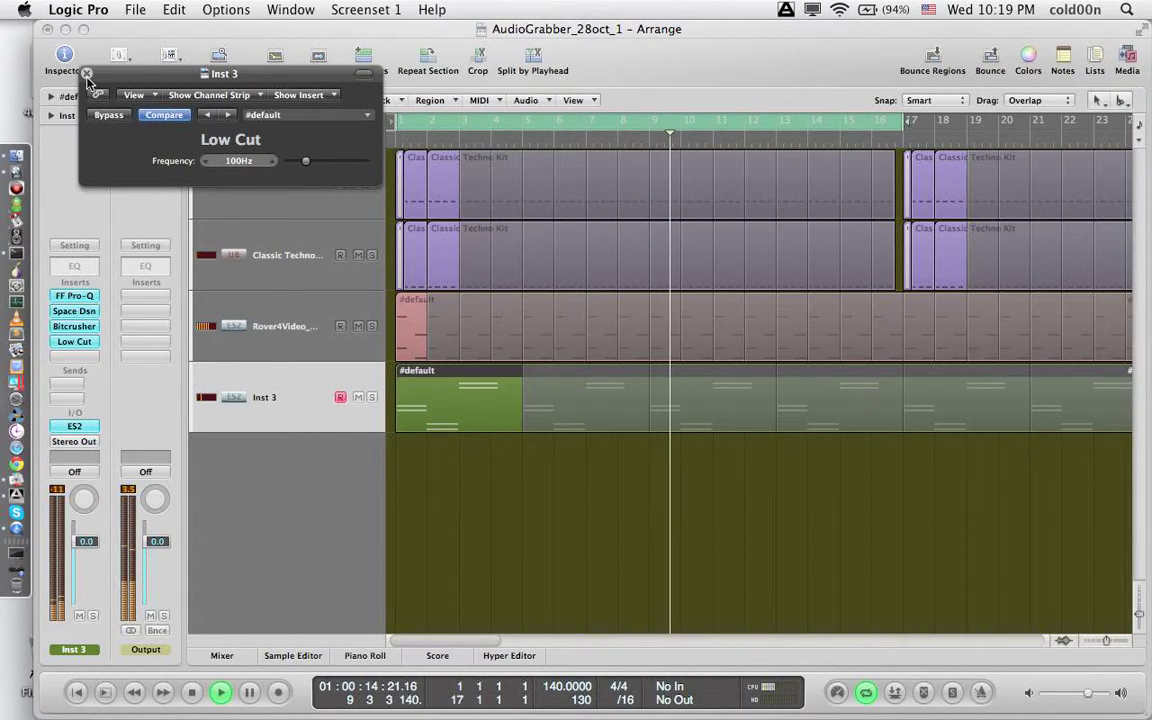
click(87, 76)
Set the Ride voice's LFO to a 100 Hz rate with 13 cycles in the first drum track's Ultrabeat, keeping oscillator 1 on phase osc
click(300, 188)
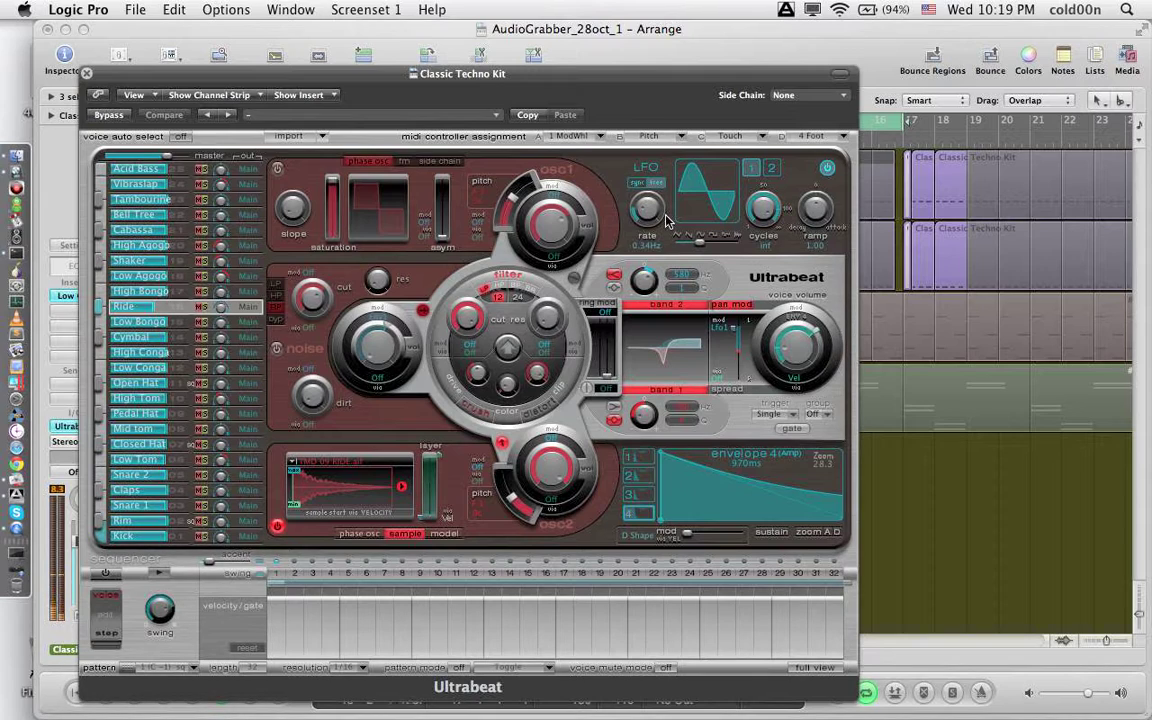
drag(651, 200, 661, 140)
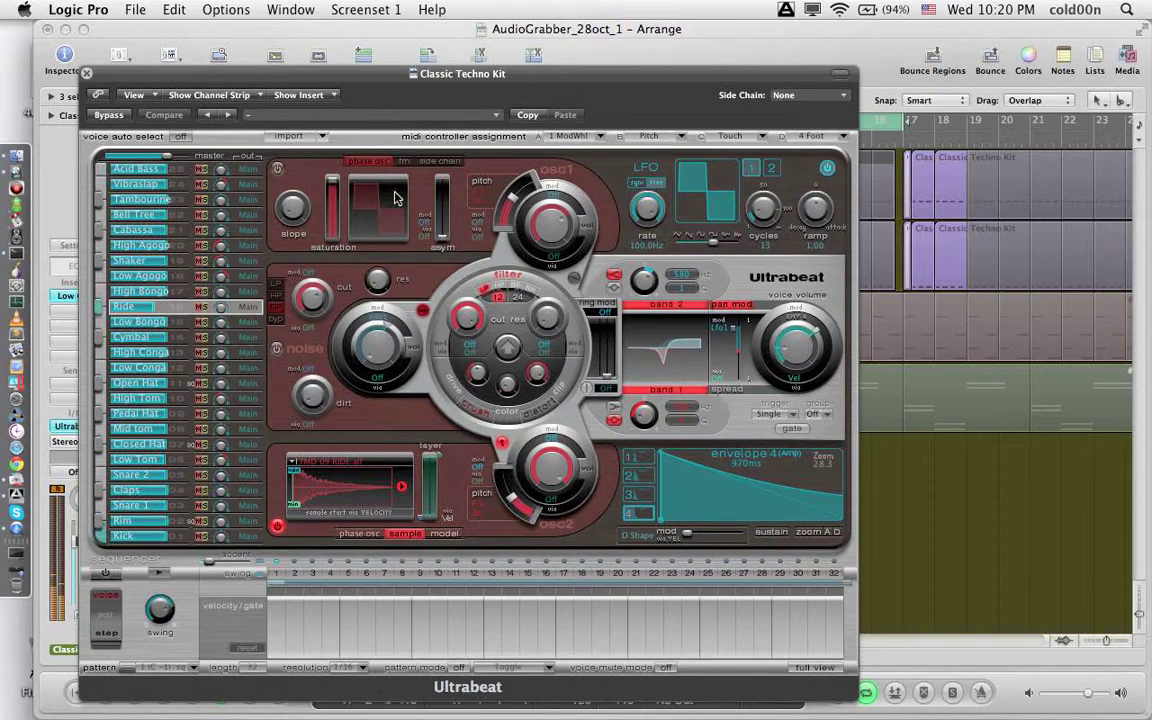
click(405, 162)
click(440, 162)
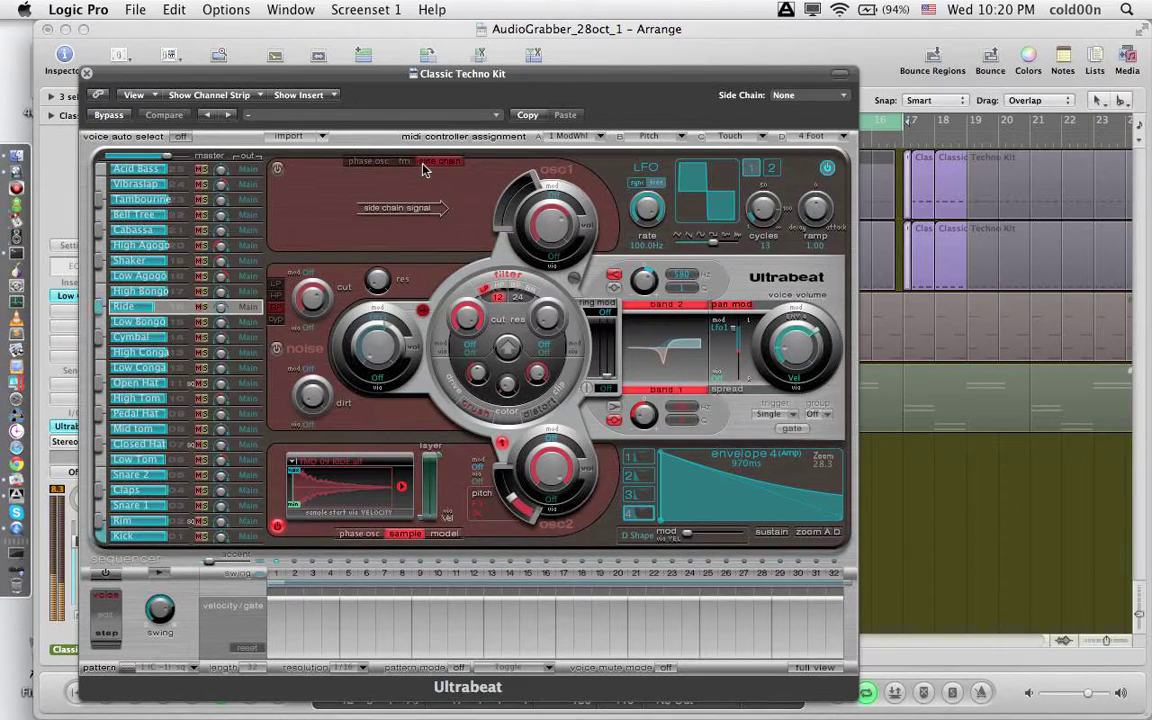
click(362, 162)
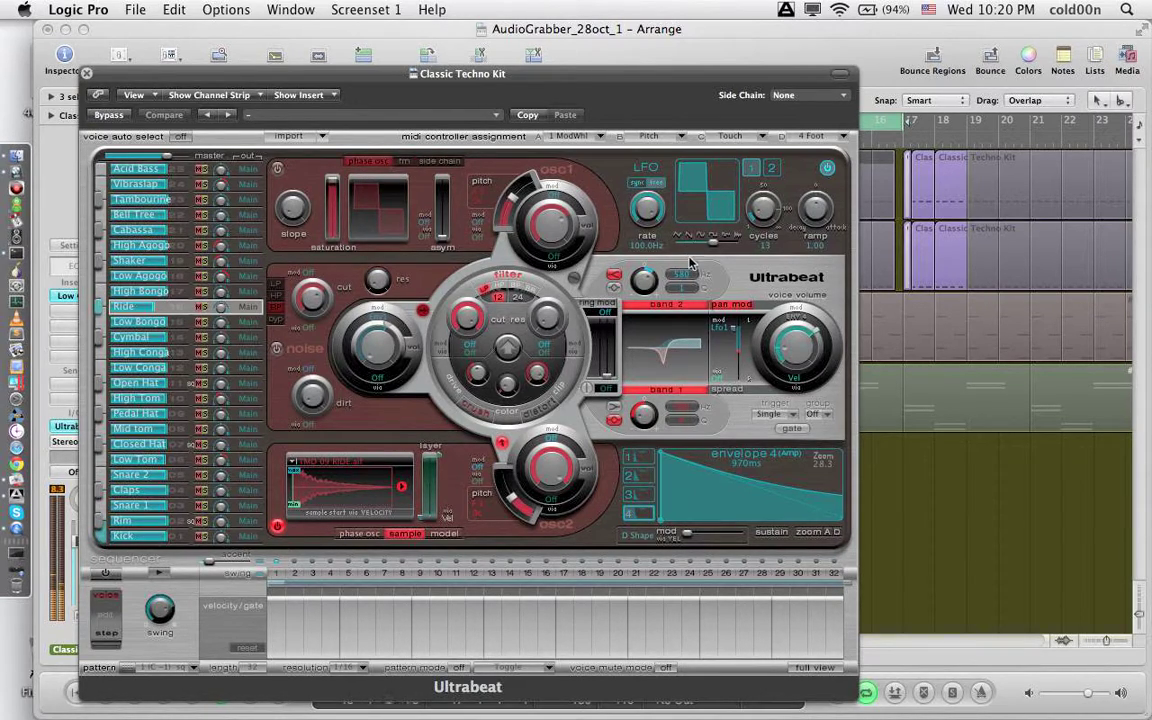
Adjust the Ride voice's LFO 1 pan modulation depth in Ultrabeat and close the instrument window
drag(647, 279, 653, 300)
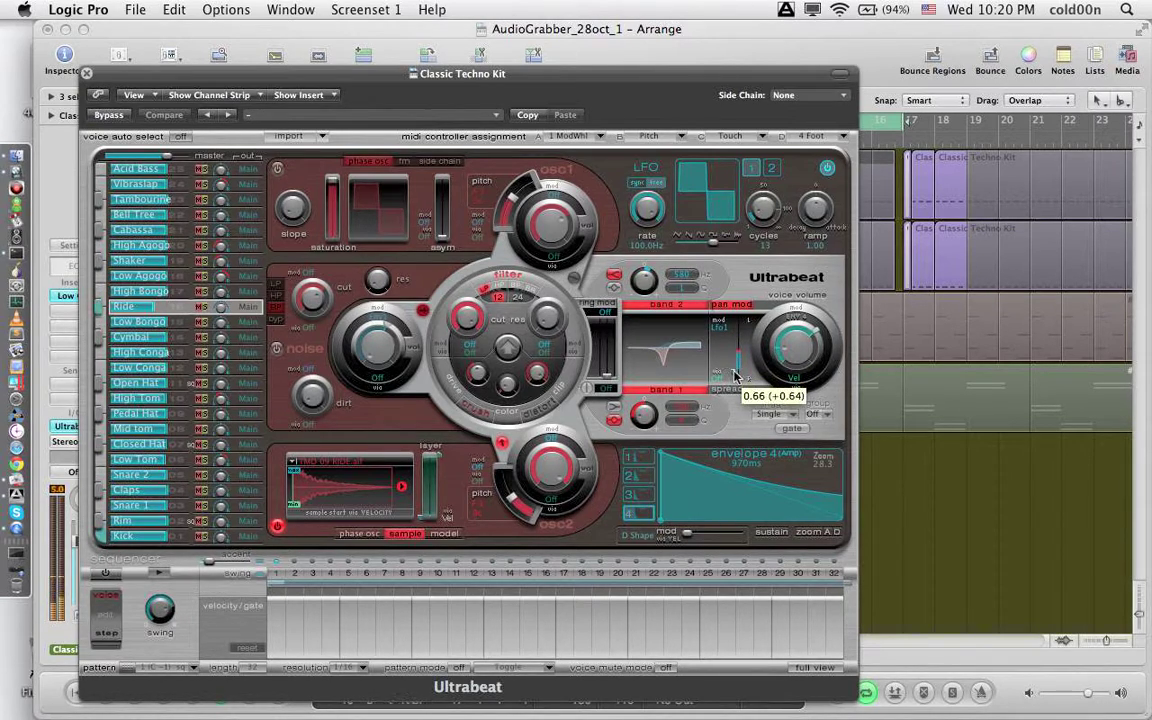
drag(735, 380, 735, 368)
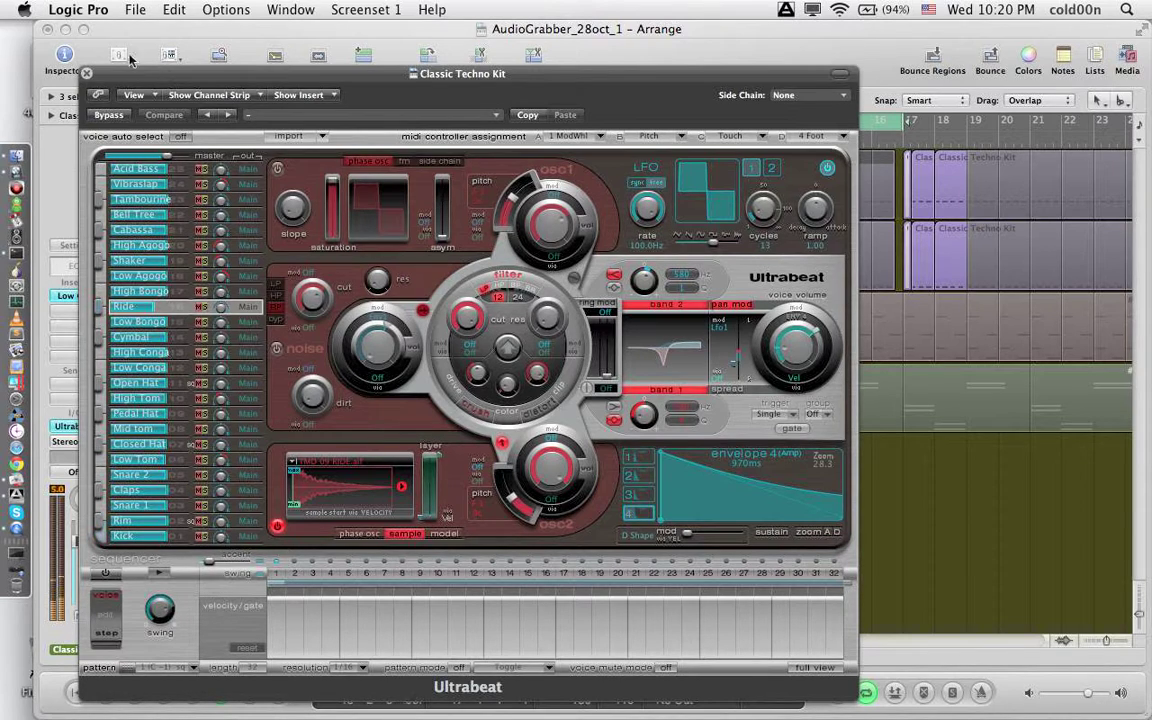
click(86, 74)
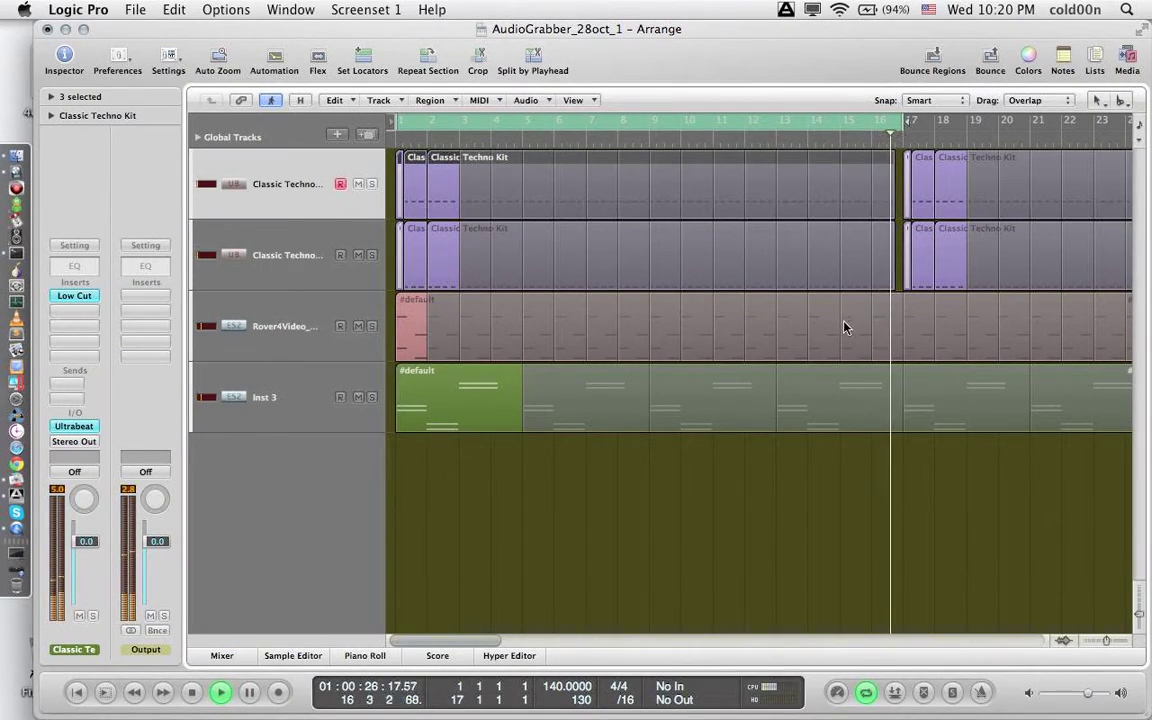
Shorten the looped Classic Techno Kit regions on both drum tracks to end halfway through bar 16
click(930, 487)
drag(897, 212, 886, 278)
click(838, 140)
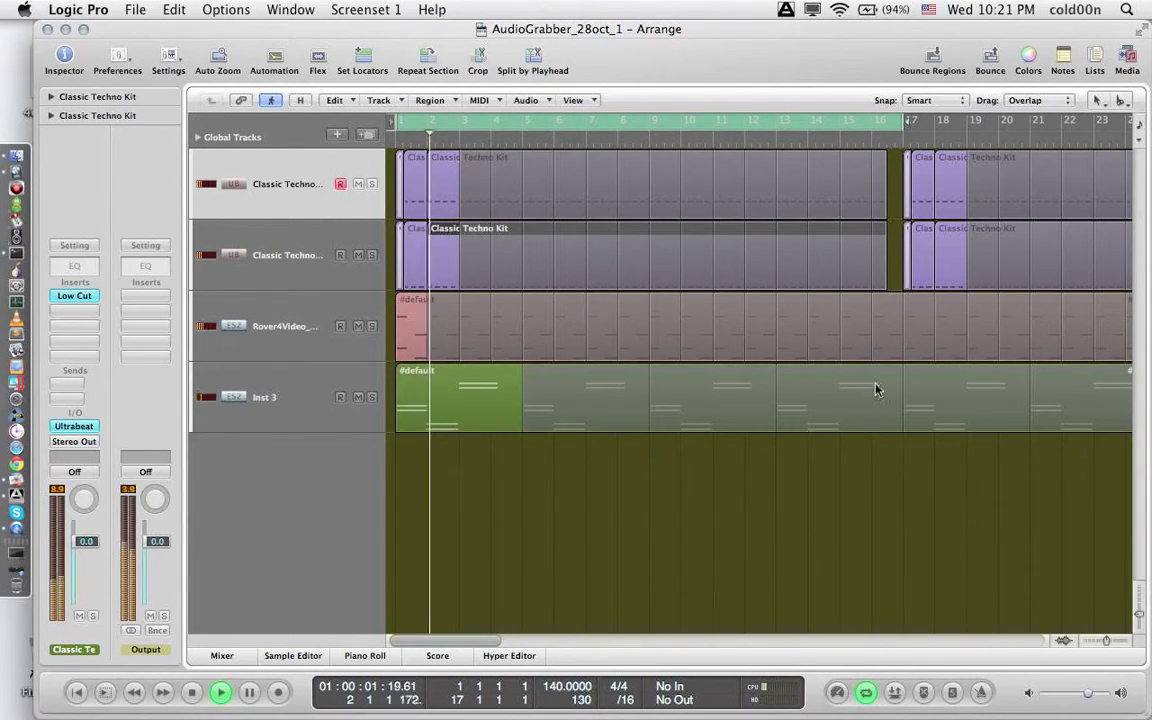
Split the looped Rover4Video region at bars 8 and 9 to isolate a one-bar region at bar 8
drag(1106, 640, 1093, 642)
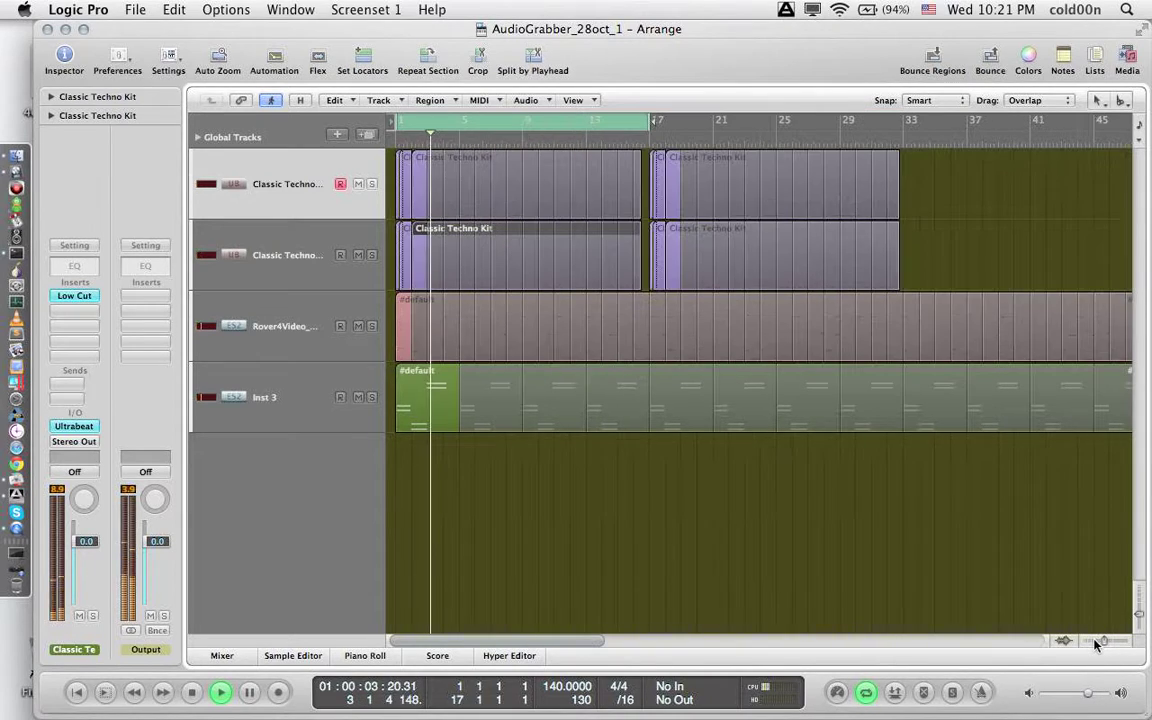
click(1121, 642)
click(1122, 642)
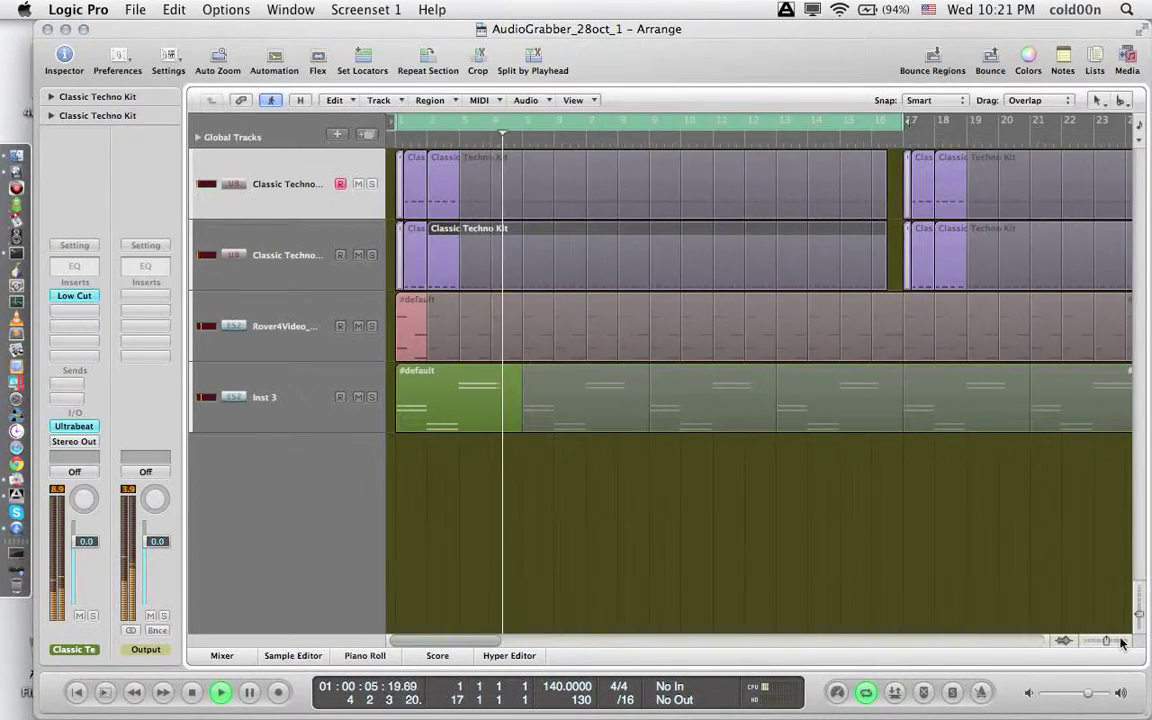
click(1123, 642)
click(1123, 642)
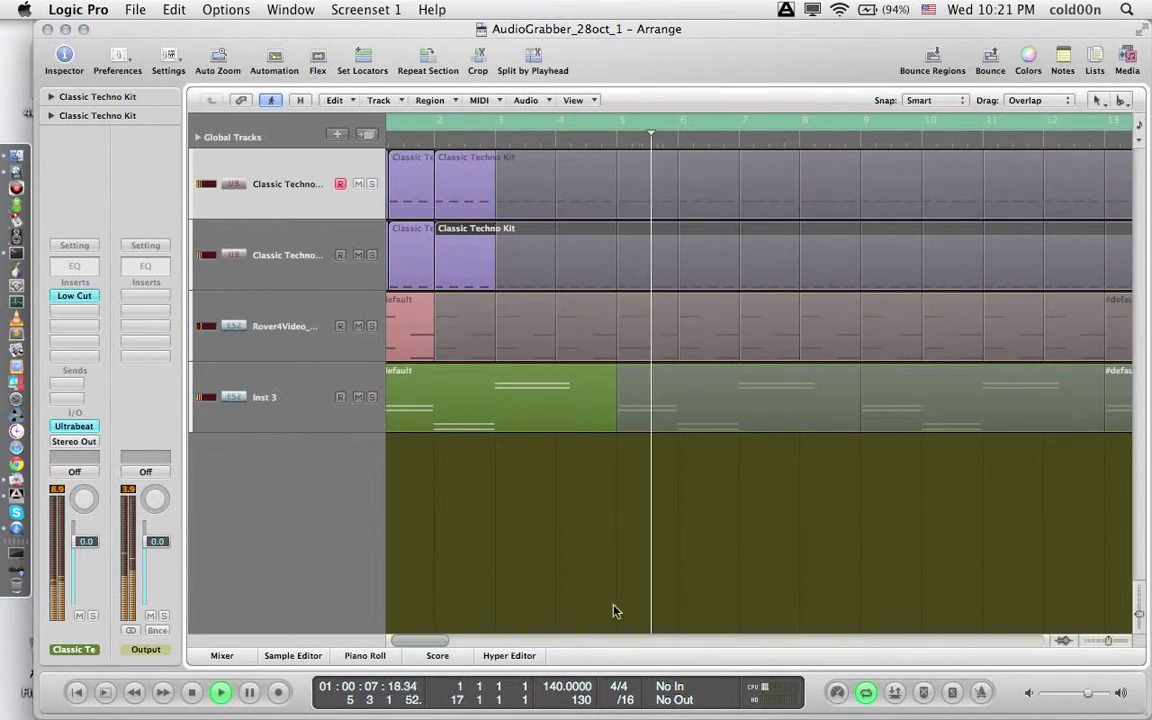
click(1092, 642)
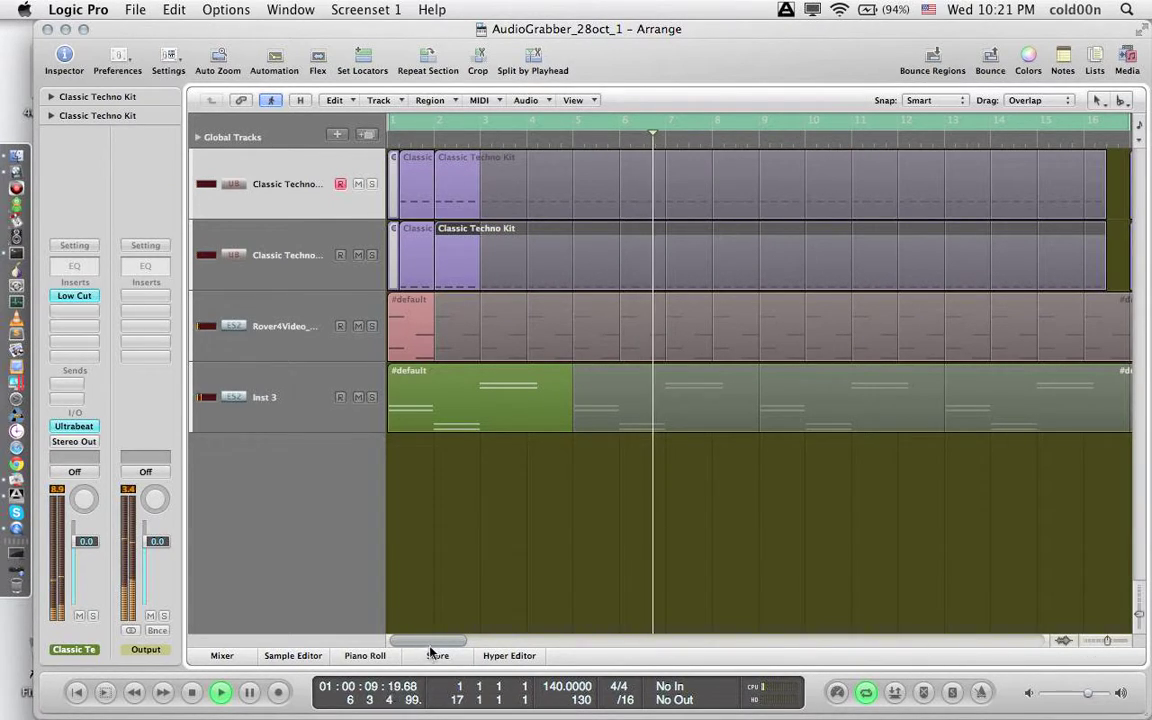
drag(427, 642, 389, 643)
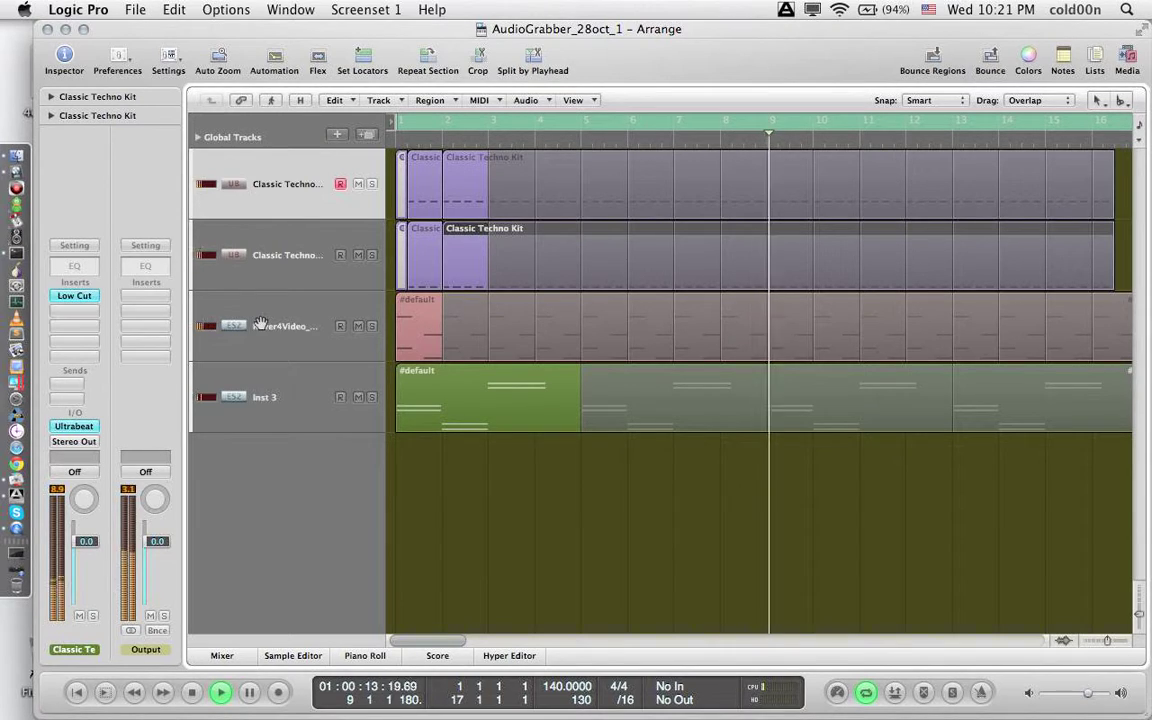
click(687, 328)
key(space)
click(755, 322)
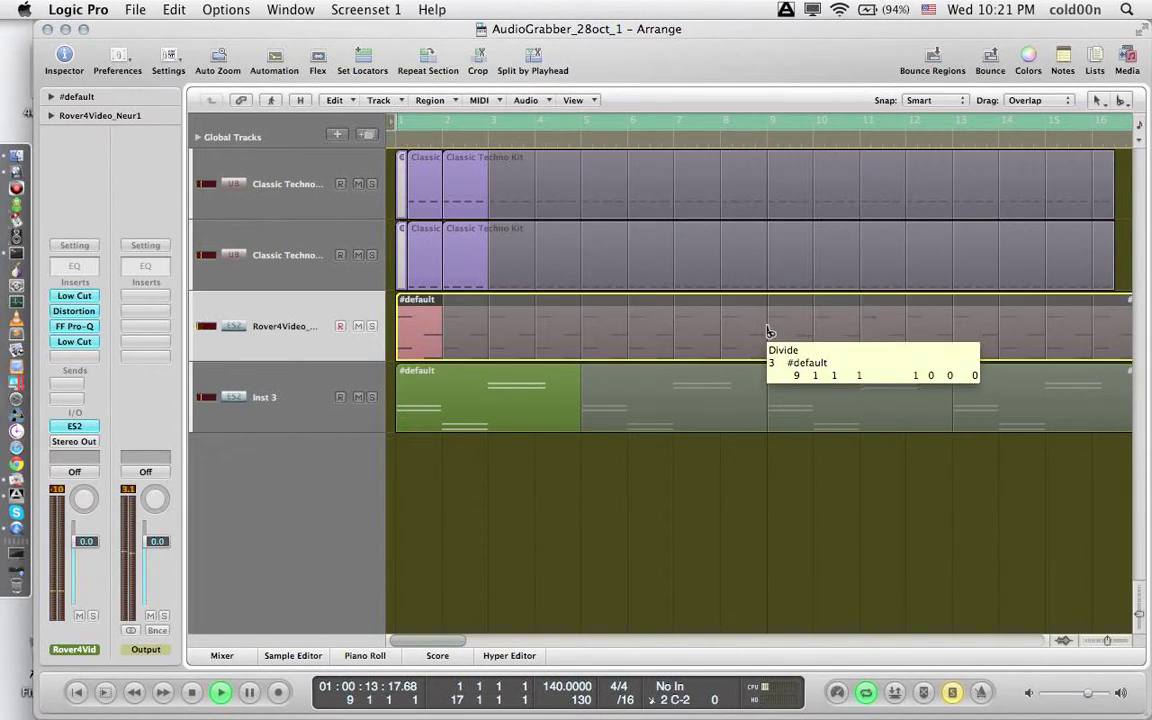
click(733, 320)
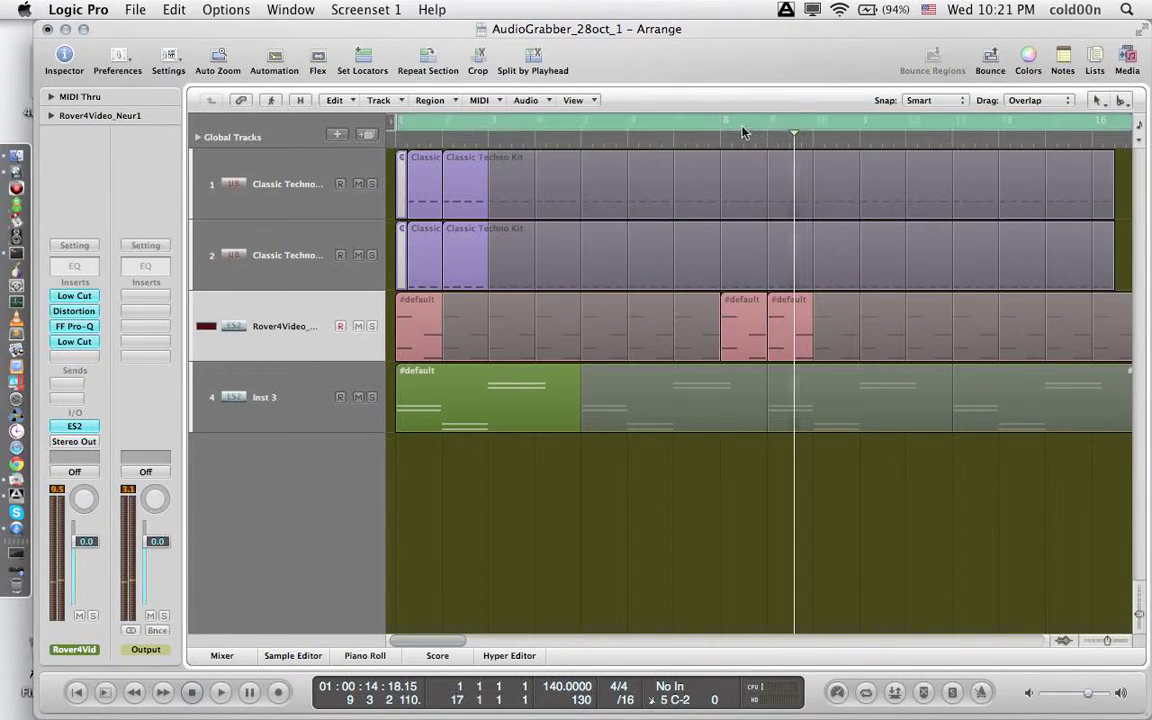
Set the cycle range to bar 8 and open the Rover4Video region there for note editing during playback
drag(743, 130, 745, 126)
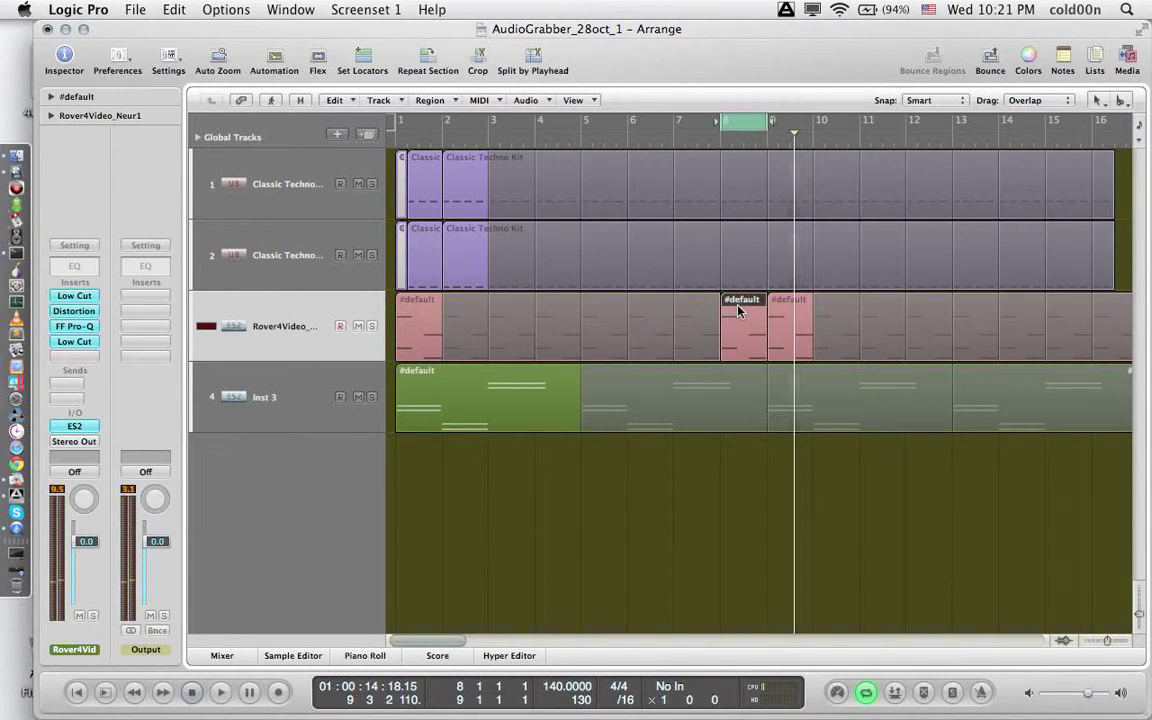
double_click(738, 312)
key(space)
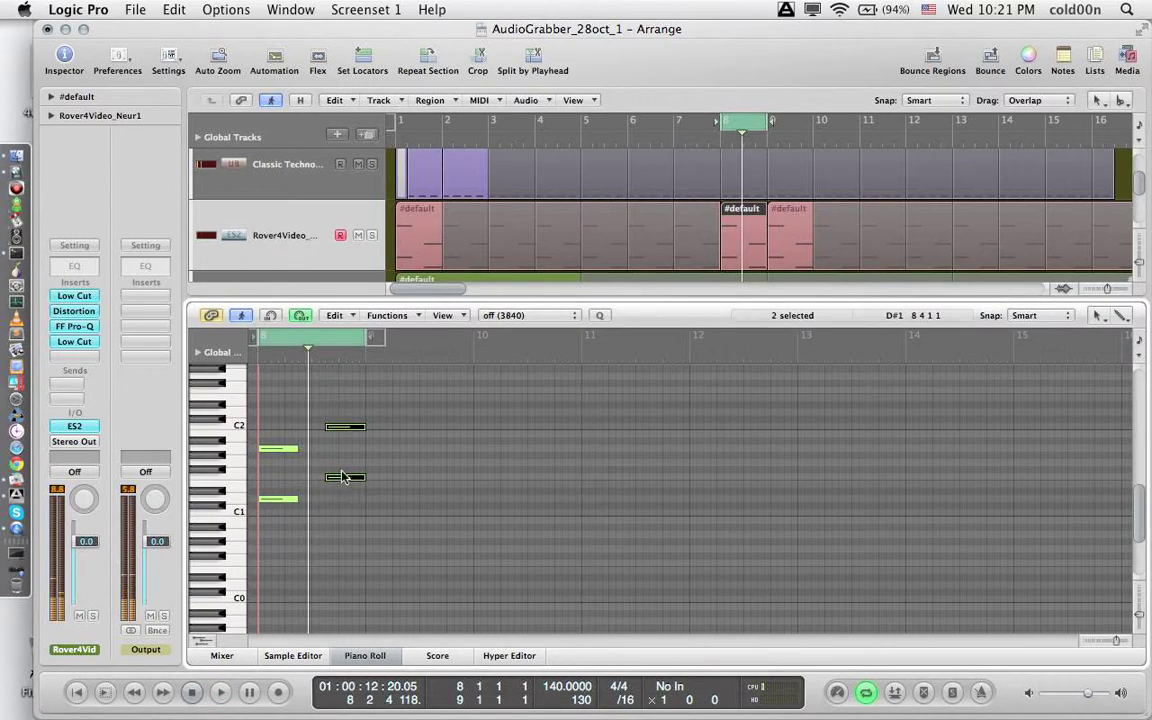
Rework the second long note pair in the bar 8 region into three short ascending note pairs and play them back
drag(349, 435, 338, 468)
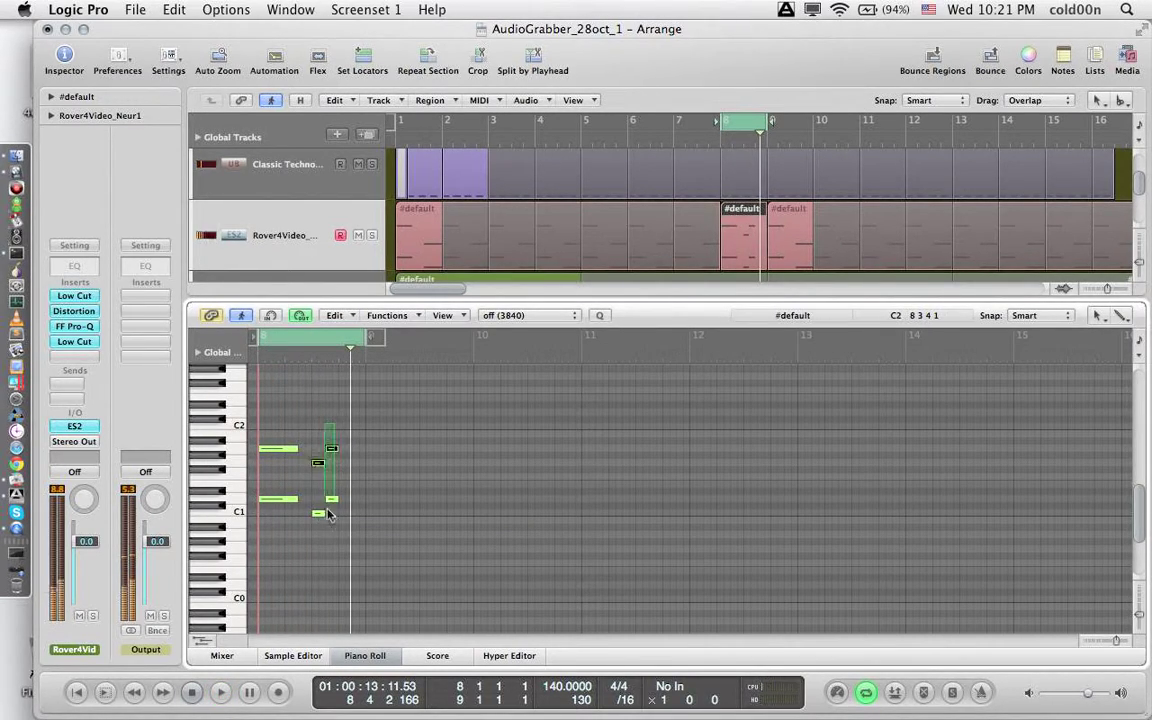
drag(332, 450, 348, 404)
key(space)
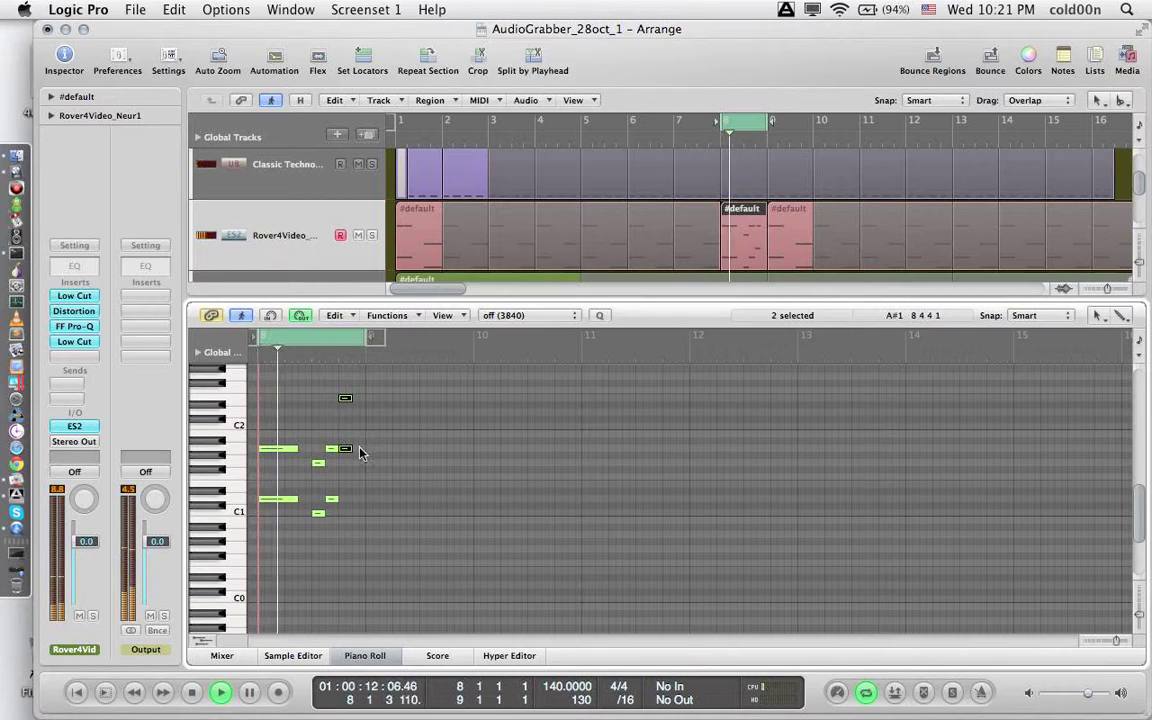
Try shifting the six short notes in the bar 8 region an eighth note later while playing the cycle
click(318, 551)
drag(318, 551, 319, 549)
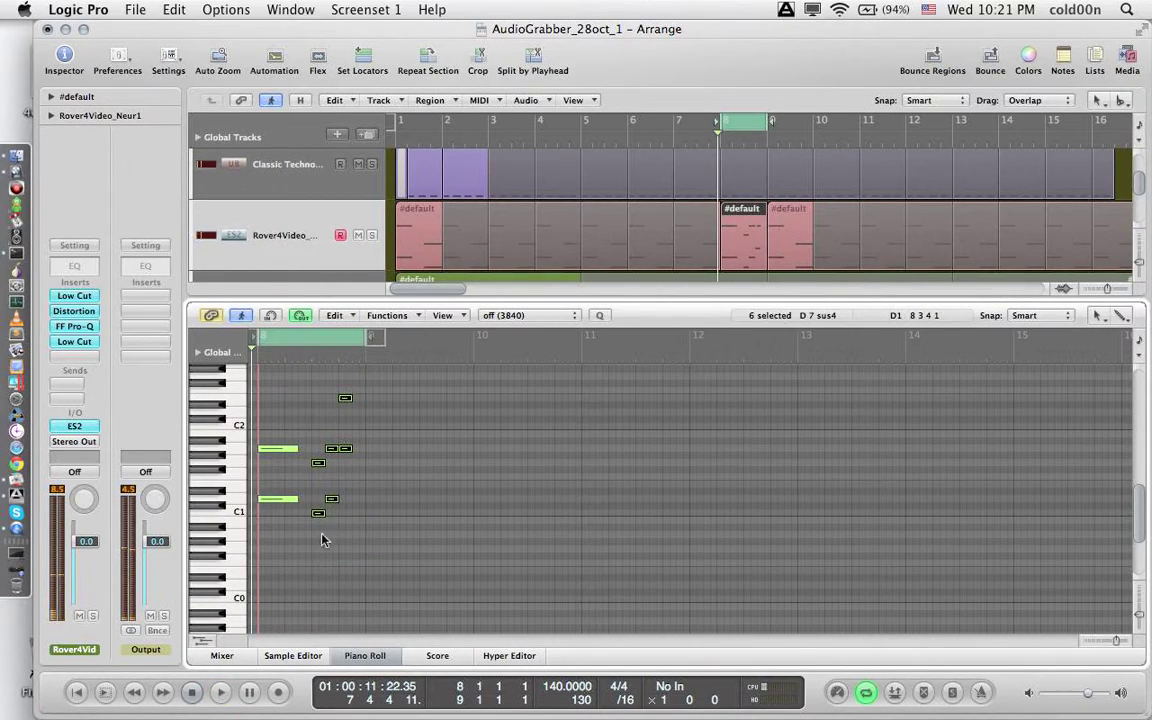
key(space)
drag(320, 465, 333, 467)
key(space)
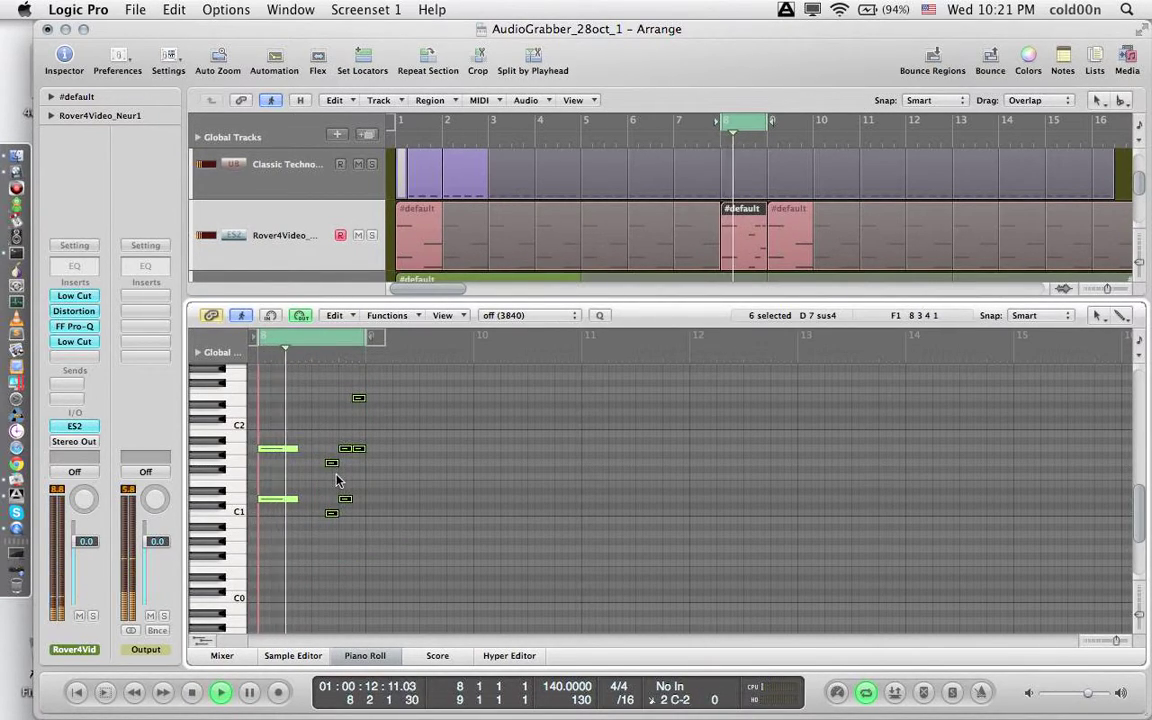
drag(332, 467, 333, 467)
Close the note editor, extend the cycle range from bar 1 to bar 9 and play from bar 1
click(364, 655)
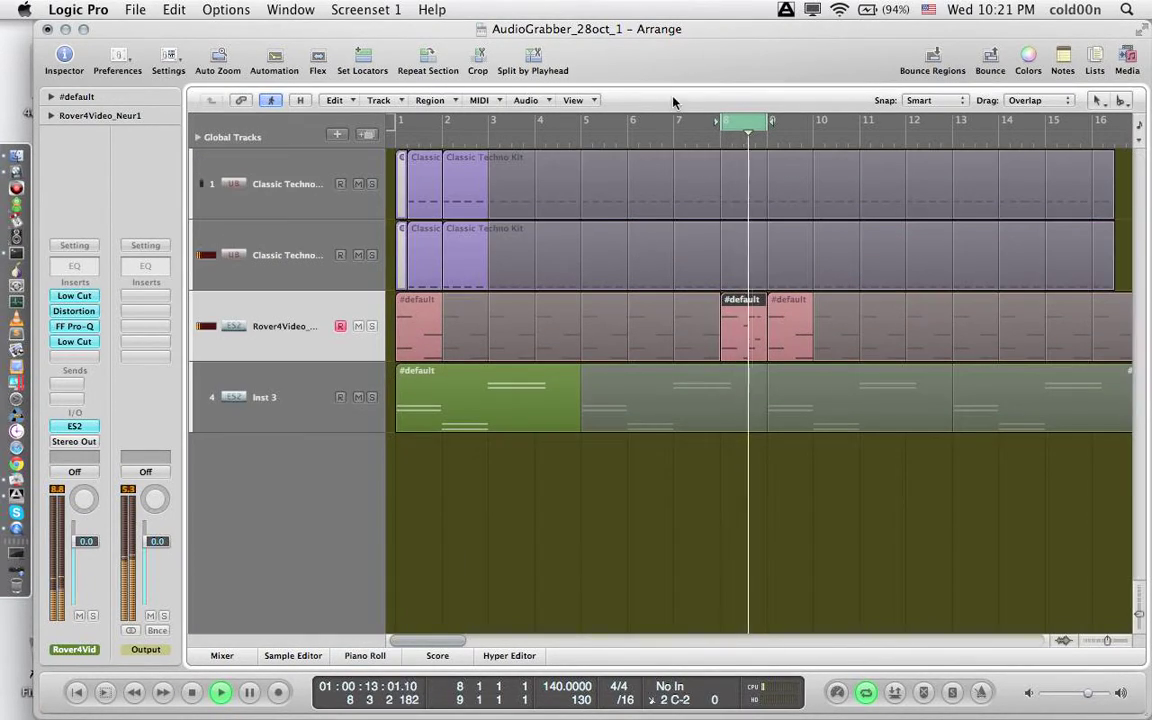
shift+click(403, 126)
key(space)
key(space)
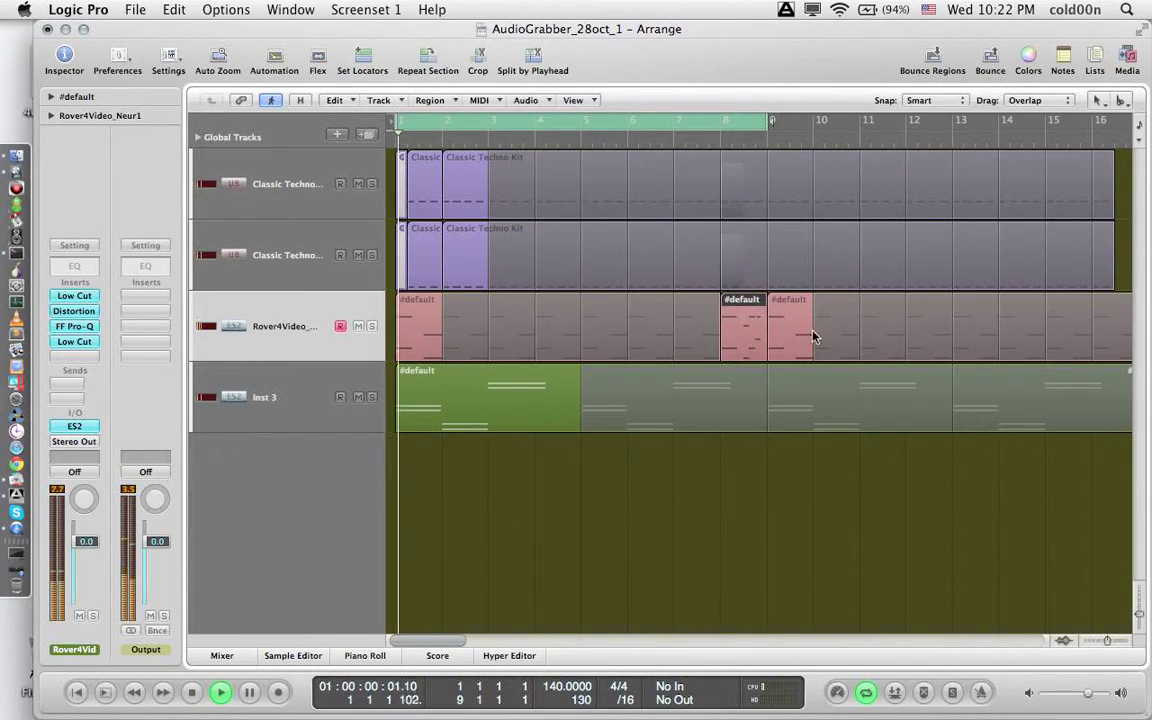
Move the six short notes in the bar 8 Rover4Video region an eighth note earlier and color that region light orange
double_click(728, 322)
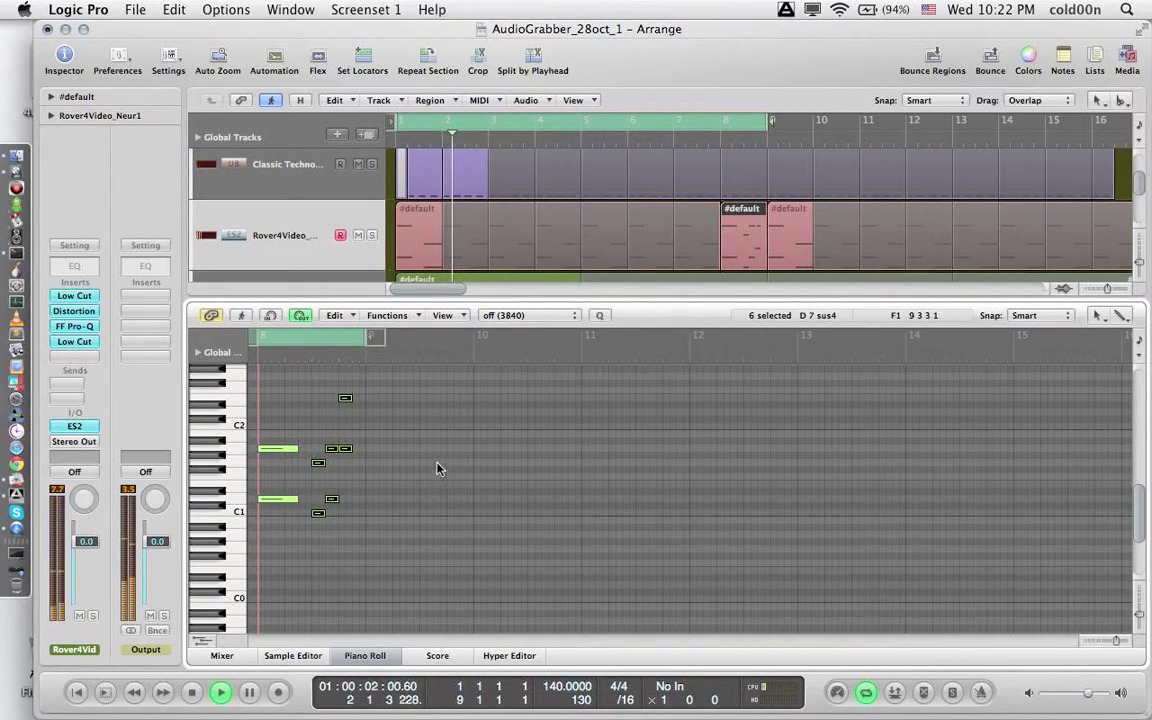
drag(318, 470, 305, 469)
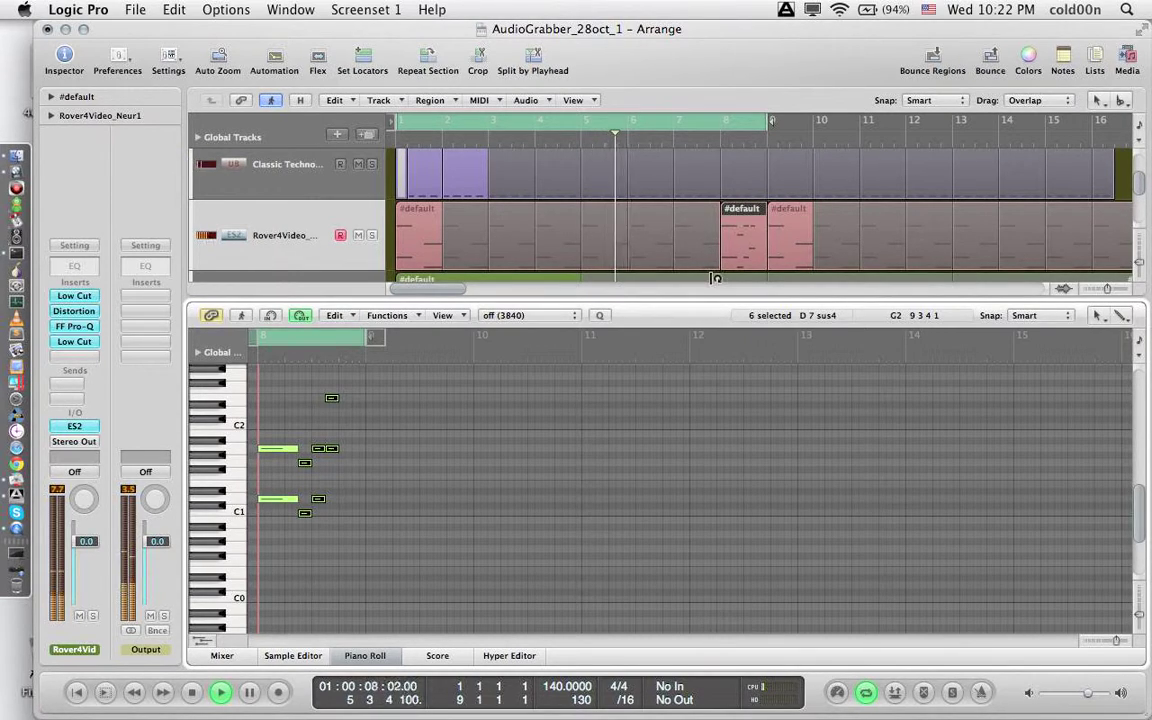
click(1029, 57)
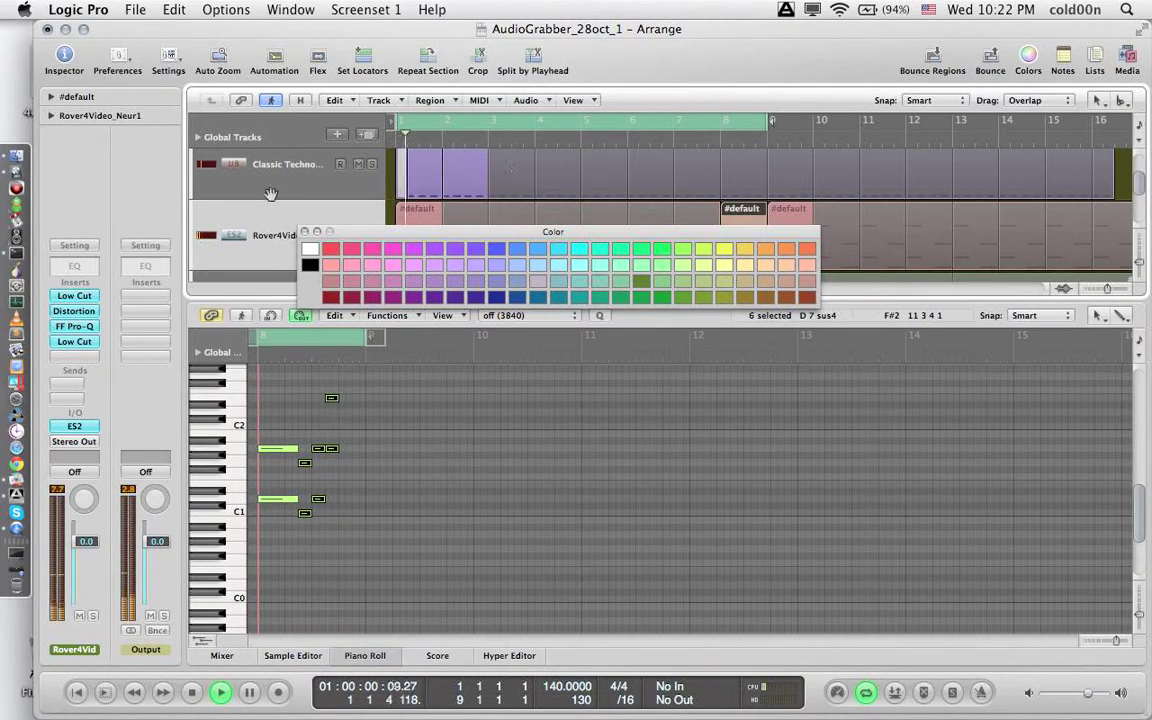
click(305, 232)
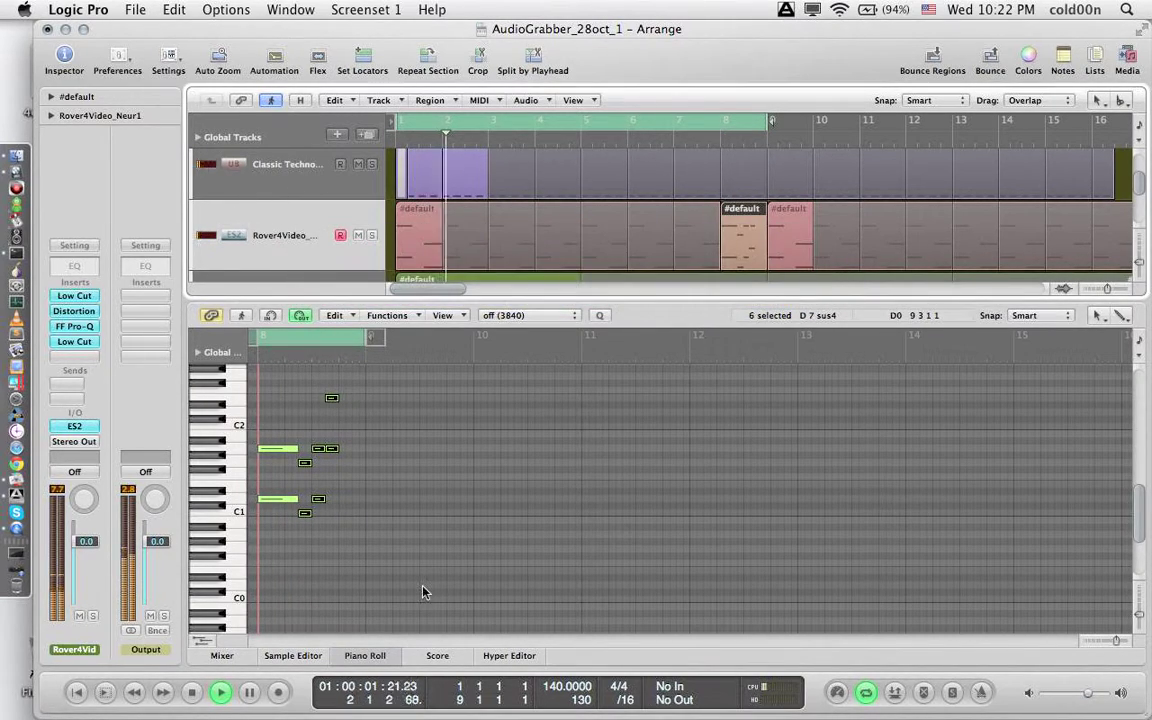
click(365, 655)
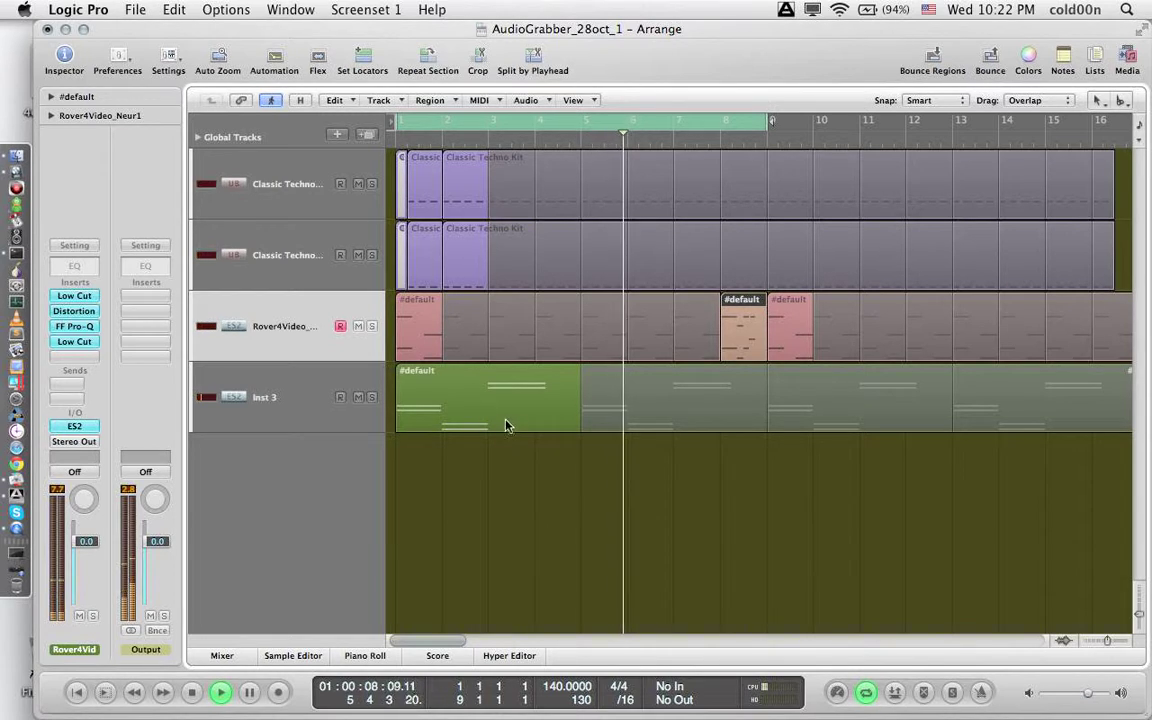
In the Inst 3 region's notes, start the first long note pair an eighth note later and trim it to end at bar 2
double_click(437, 419)
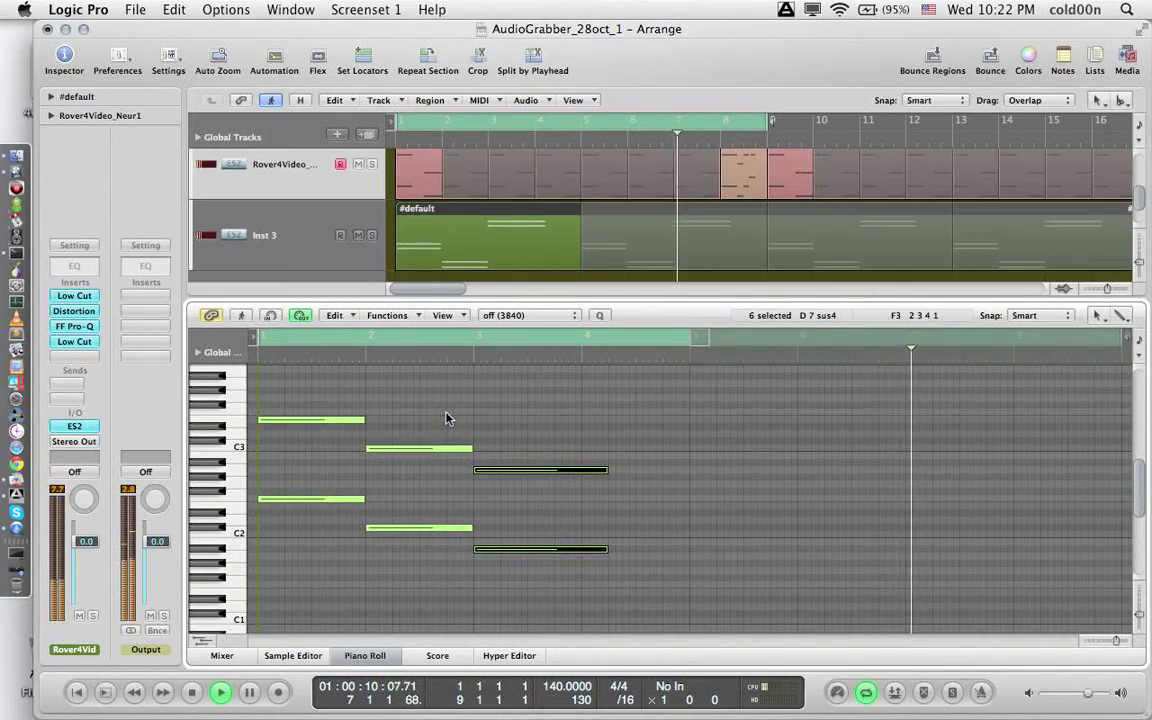
click(305, 408)
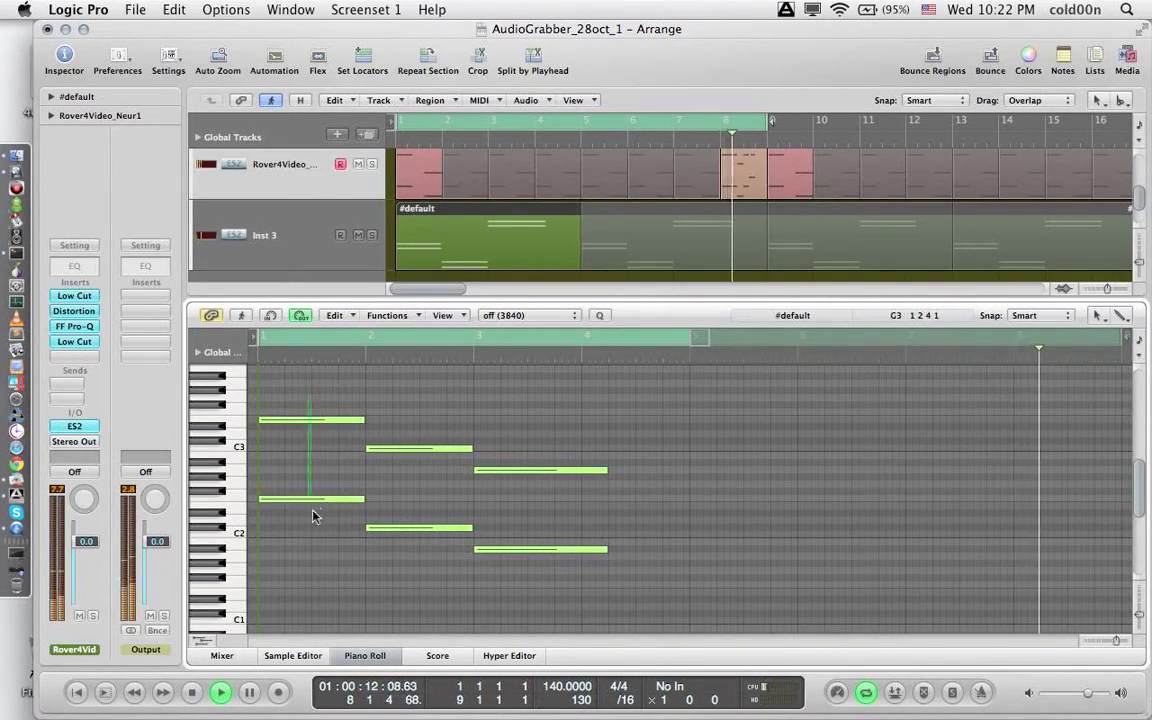
drag(313, 502, 311, 505)
drag(289, 420, 293, 420)
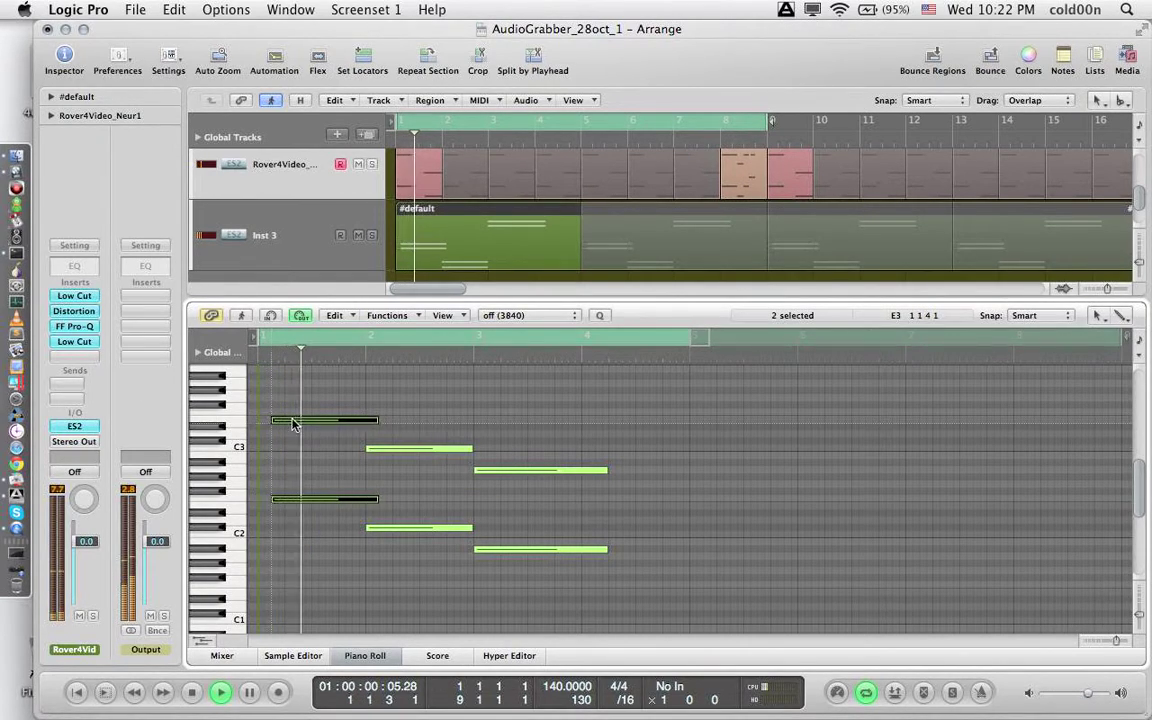
drag(376, 421, 355, 432)
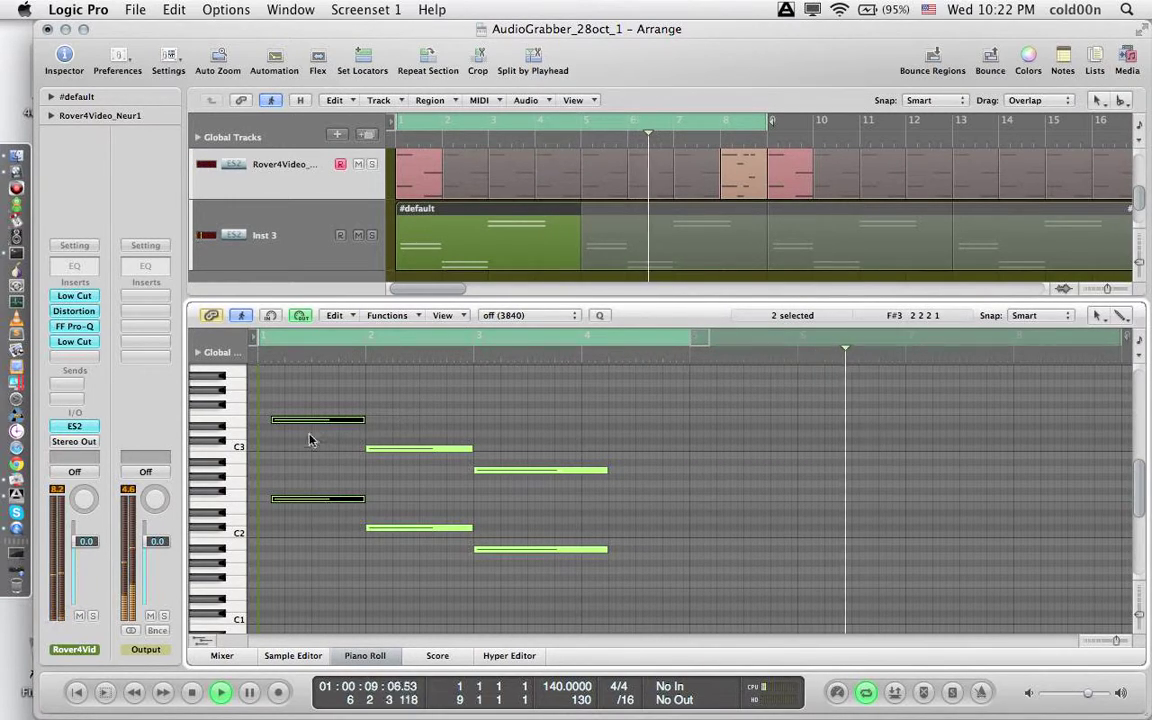
In Inst 3's ES2, lengthen Envelope 3's attack, shorten its decay to about 65 ms and raise its sustain level and sustain time
click(74, 426)
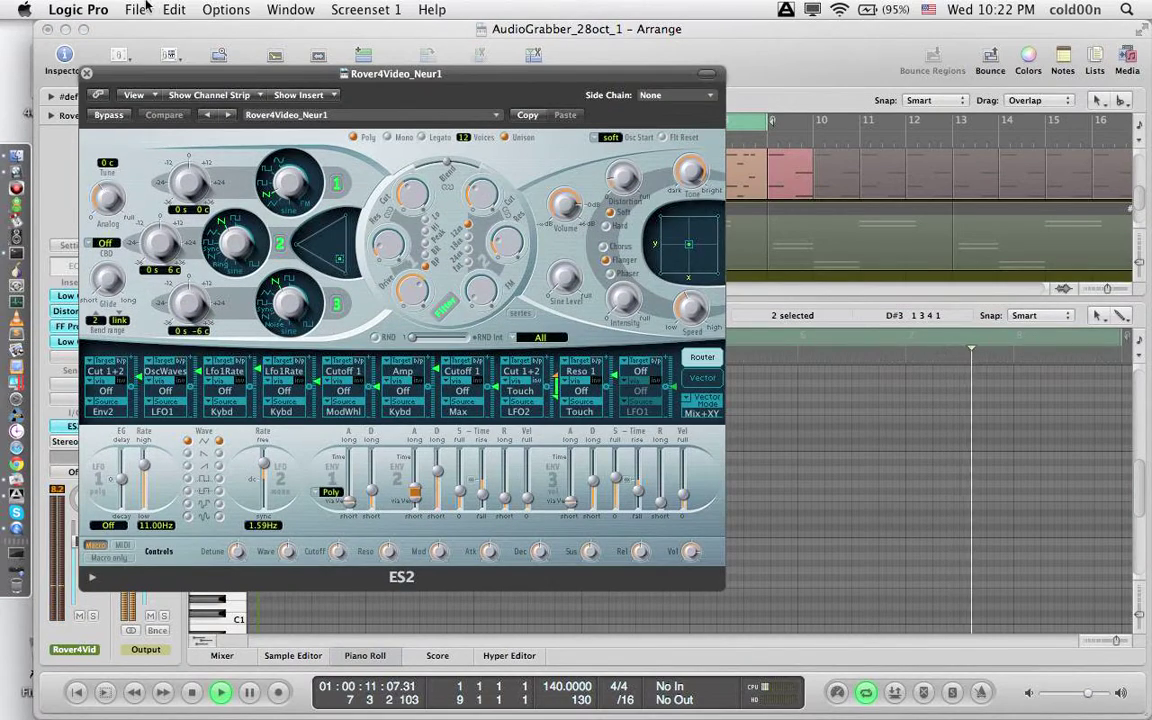
click(87, 74)
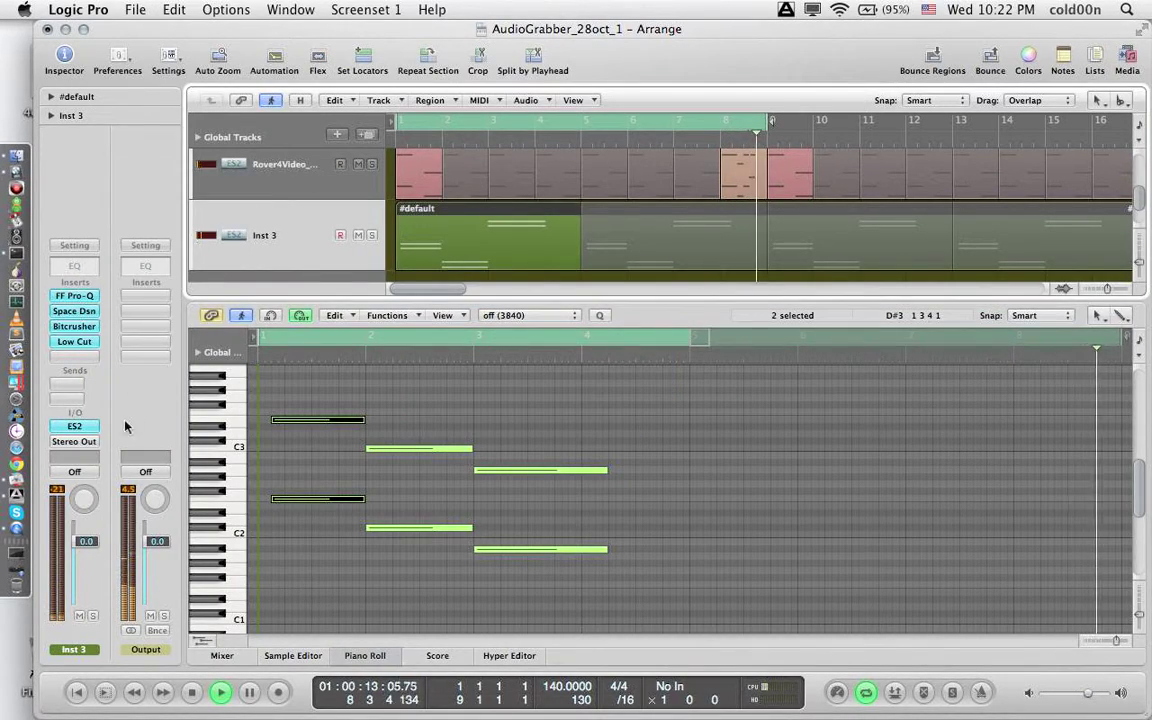
click(91, 425)
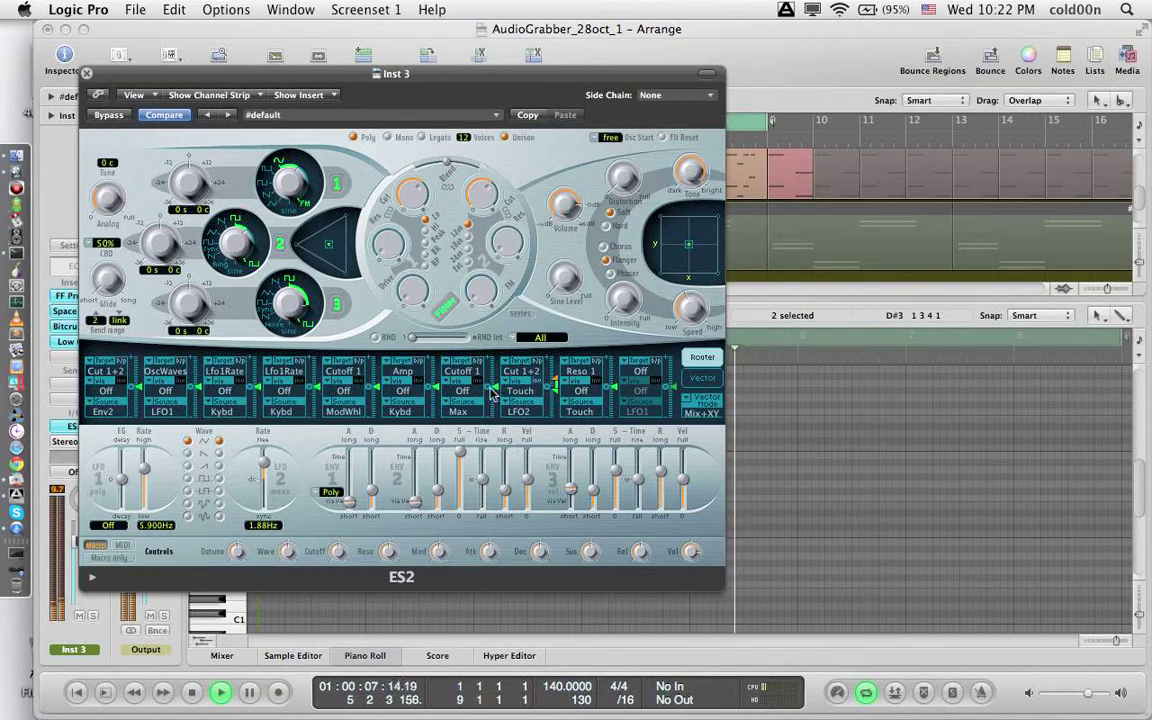
drag(574, 485, 621, 488)
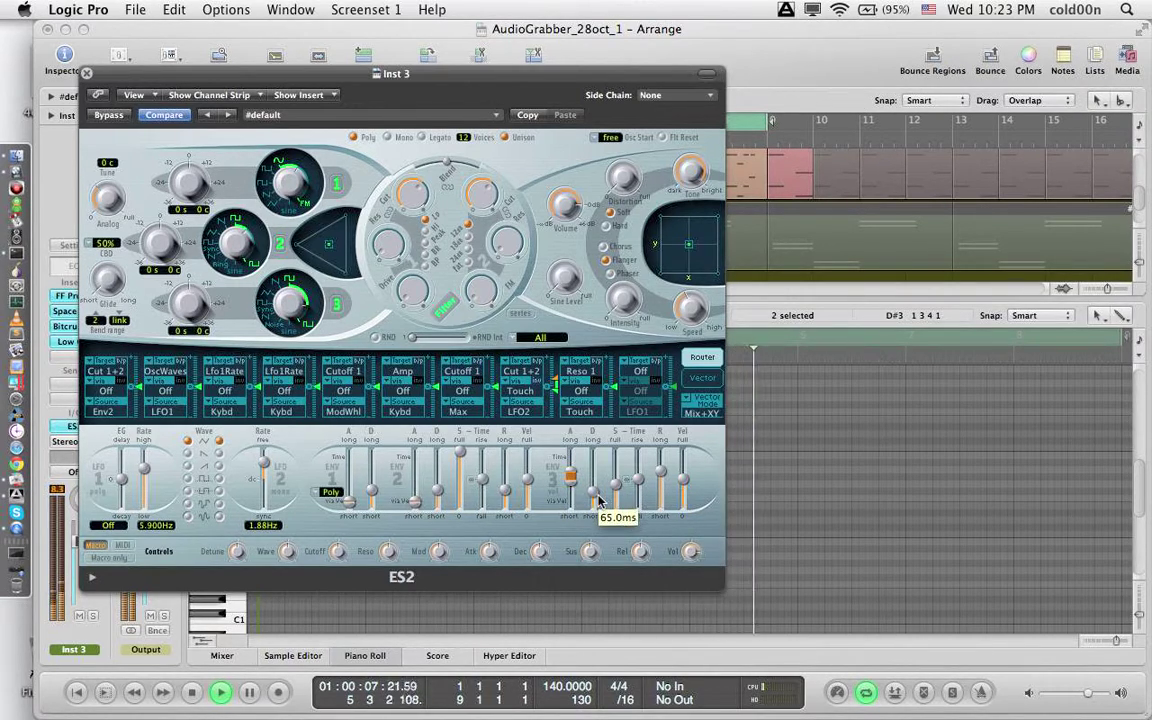
mouse_move(620, 482)
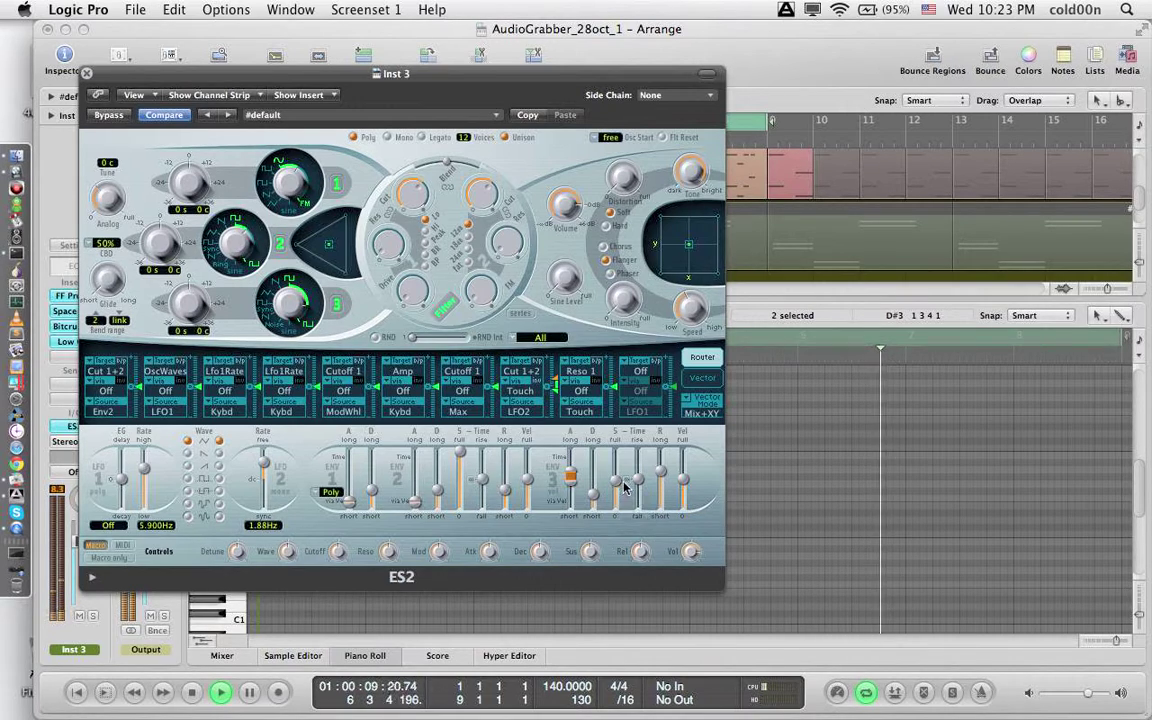
drag(618, 478, 640, 475)
click(87, 74)
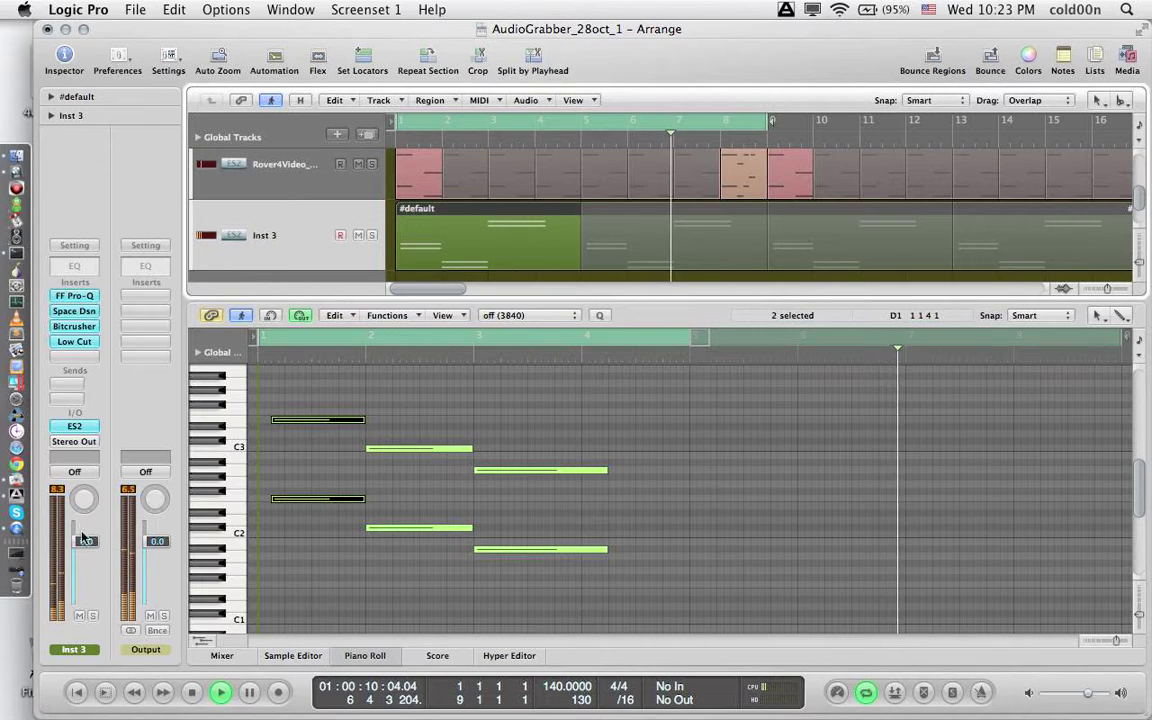
Bypass the Low Cut, Bitcrusher, Space Dsn and FF Pro-Q inserts on the Inst 3 channel
alt+click(74, 342)
alt+click(72, 327)
alt+click(72, 312)
alt+click(74, 296)
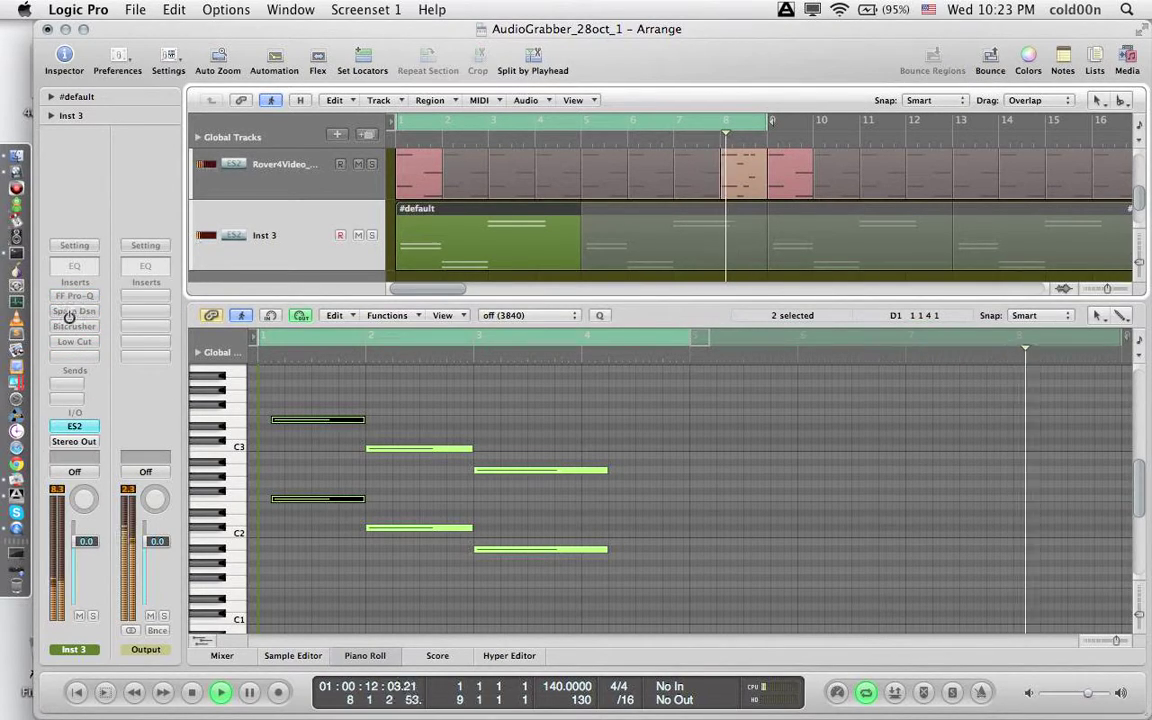
Try lowering Envelope 3's sustain to about 0.149 and shortening its decay in Inst 3's ES2, resetting the channel's peak meter
click(72, 428)
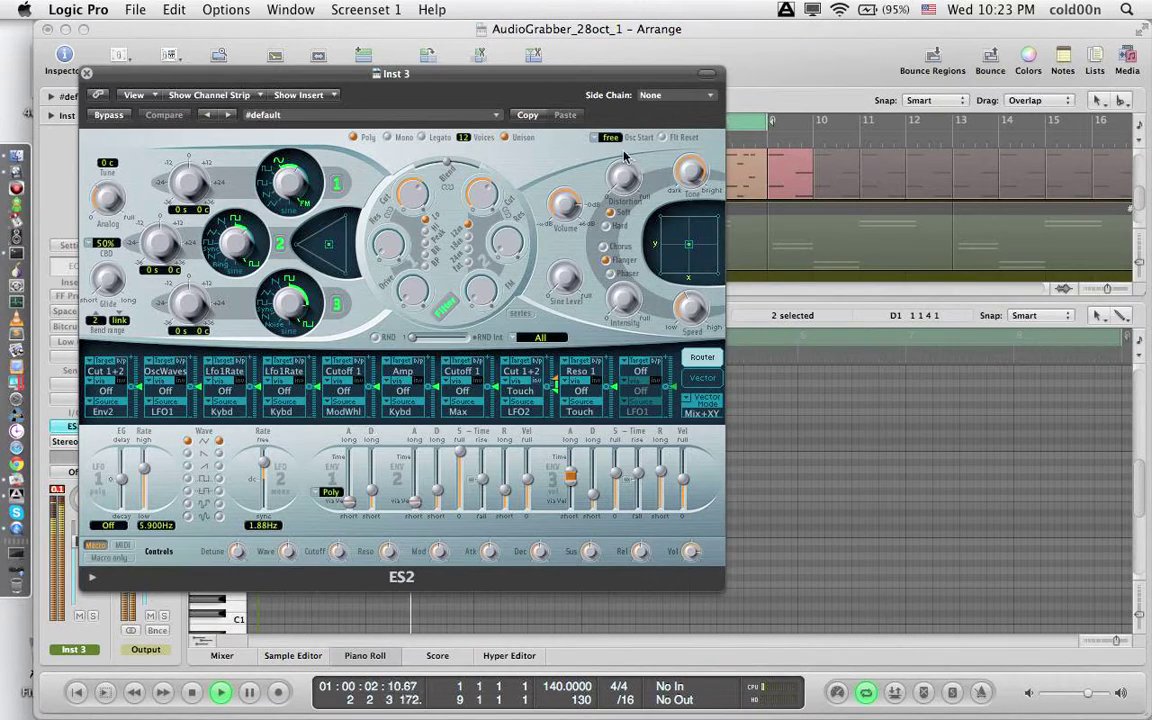
drag(615, 506, 620, 497)
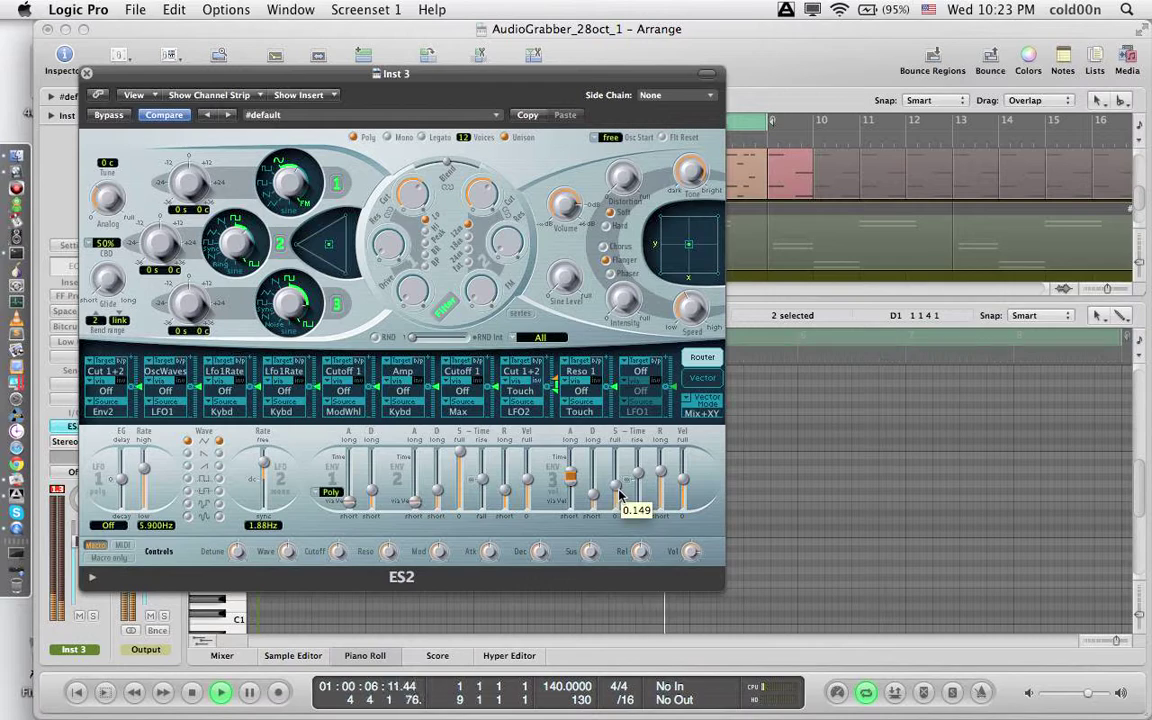
click(61, 492)
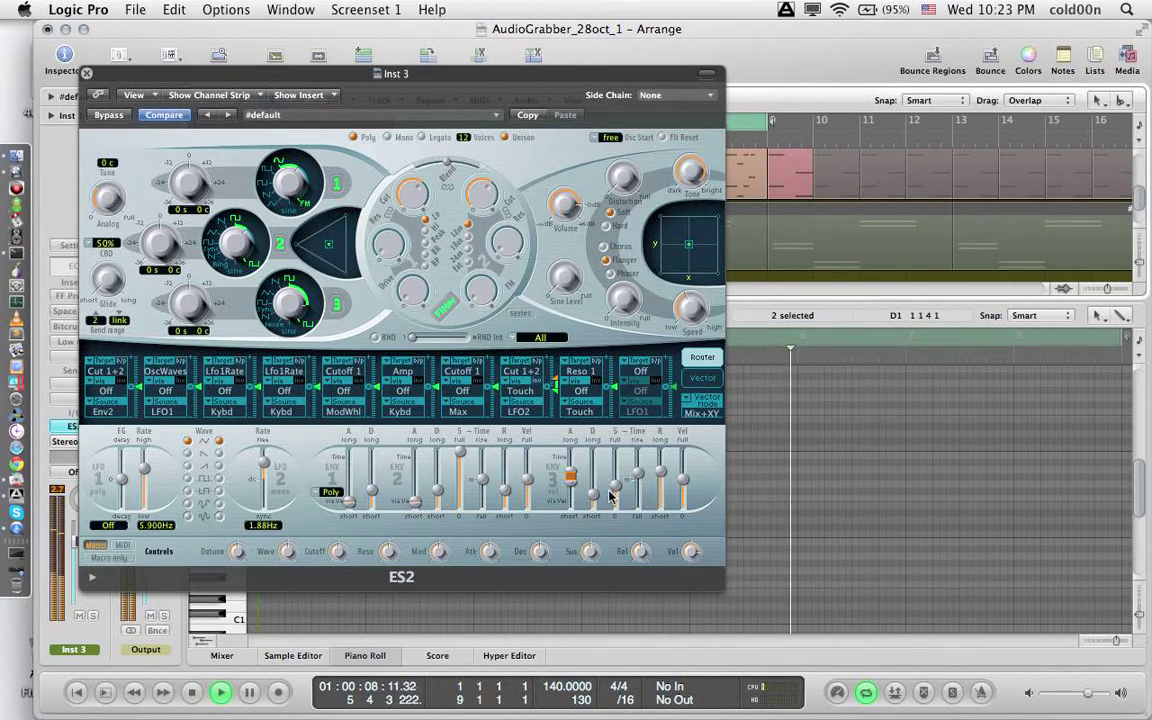
drag(596, 497, 620, 497)
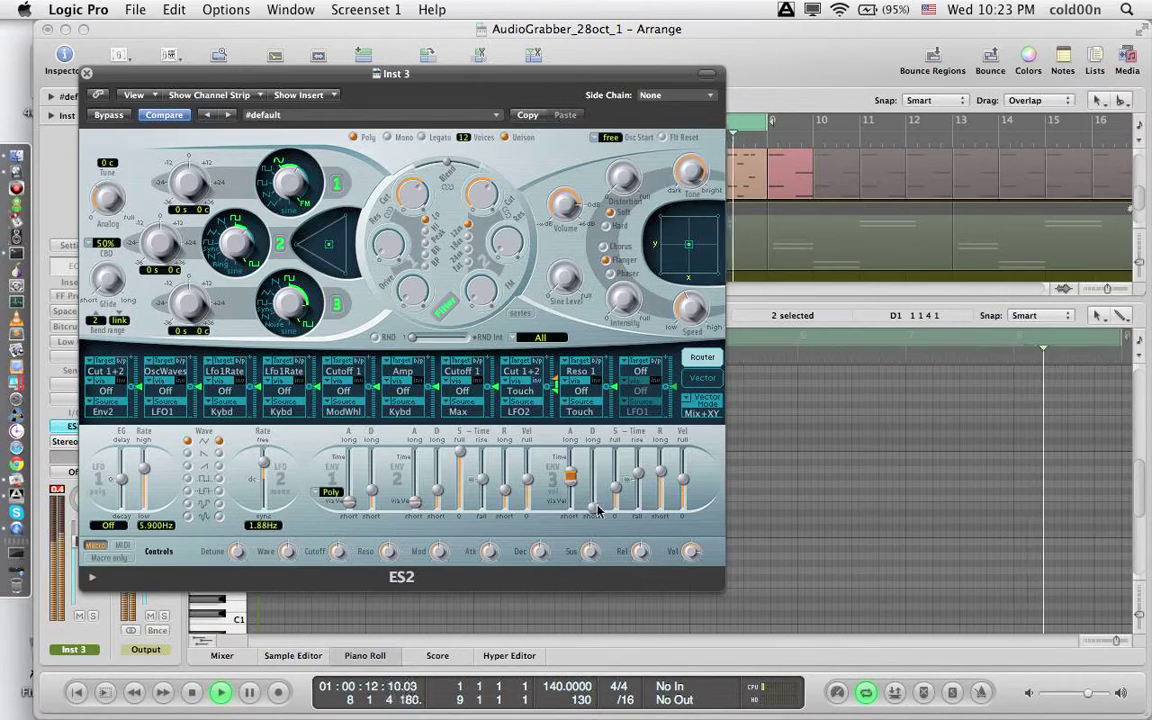
Lower Envelope 2's sustain and lengthen its attack in Inst 3's ES2, then restart playback to hear it
drag(460, 460, 418, 503)
key(space)
key(space)
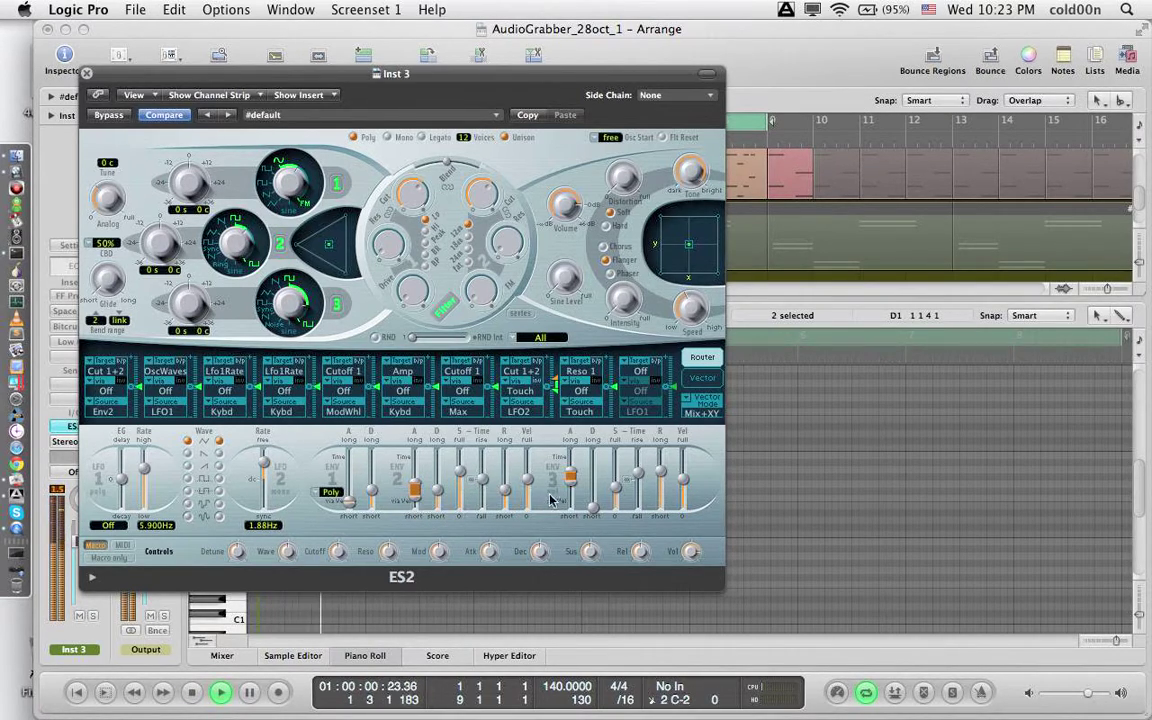
Try raising Envelope 3's sustain and lengthening its attack range to 780–1900 ms, replaying the part from bar 1
key(space)
drag(617, 493, 575, 471)
key(space)
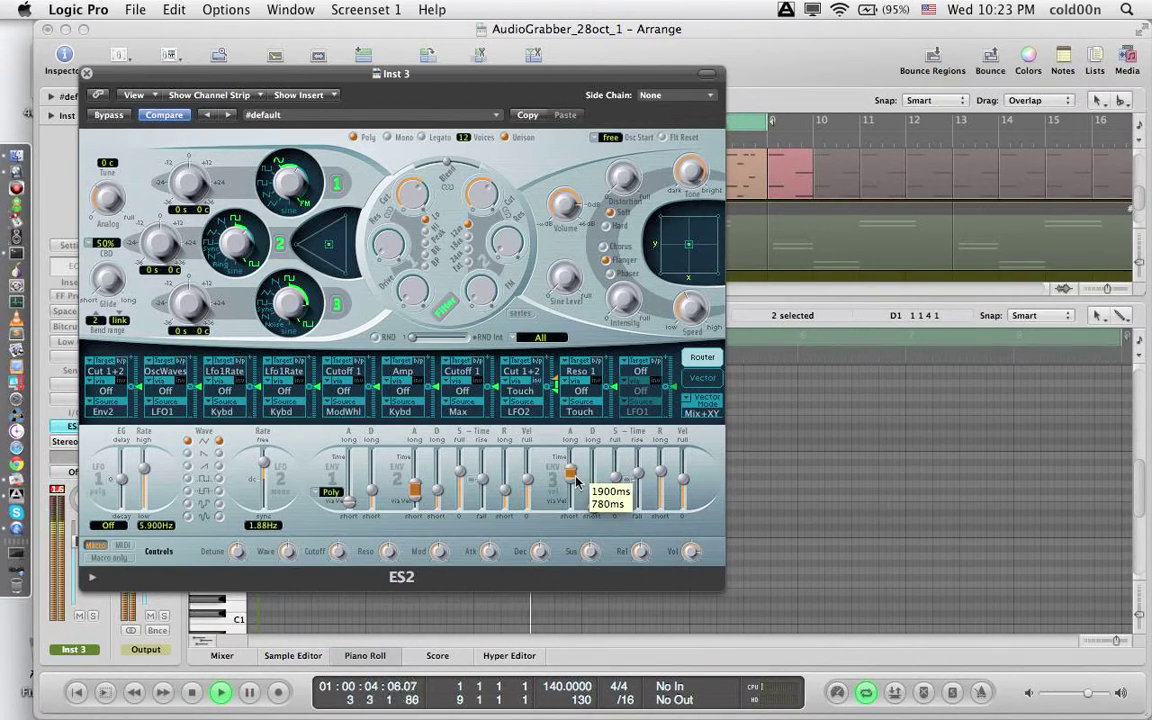
key(space)
key(space)
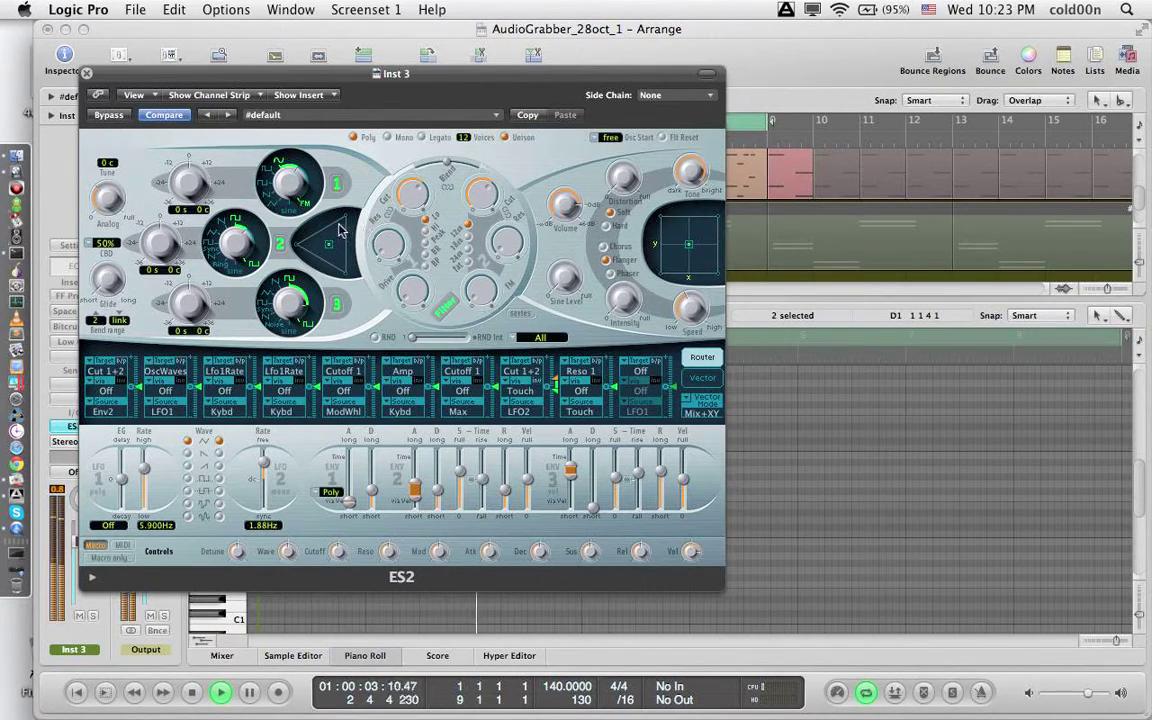
key(space)
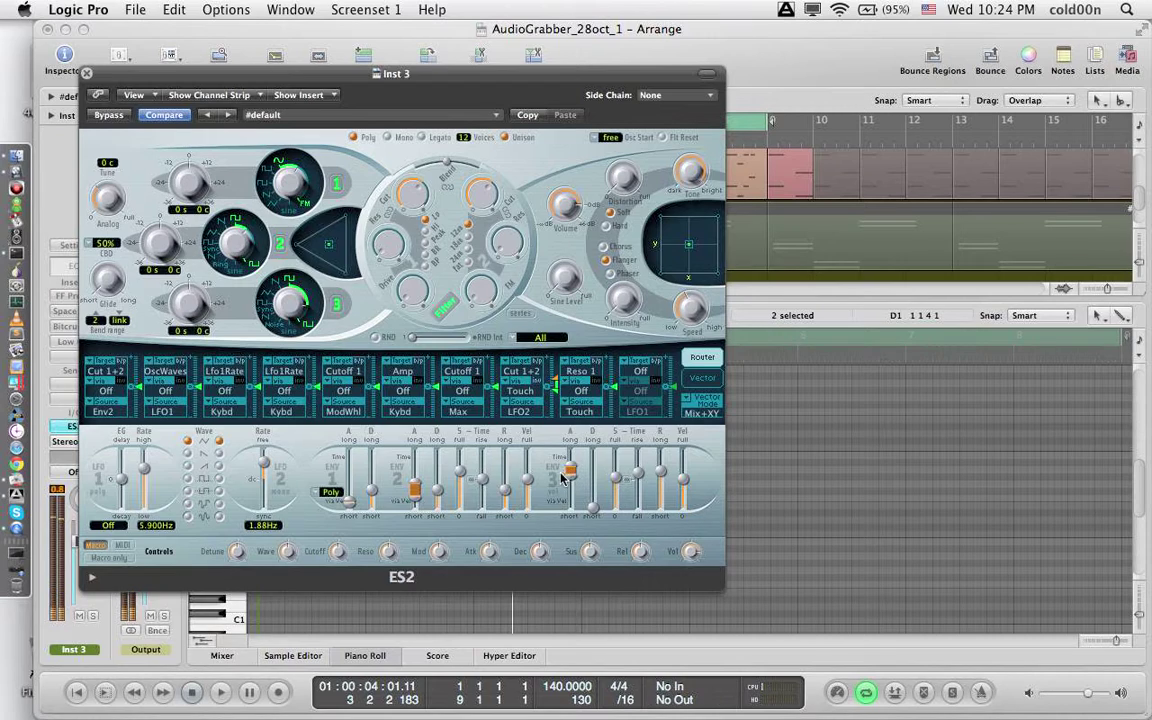
Keep the current ES2 preset, shorten Envelope 3's attack, lengthen its decay and lower its sustain, and replay the part
click(268, 115)
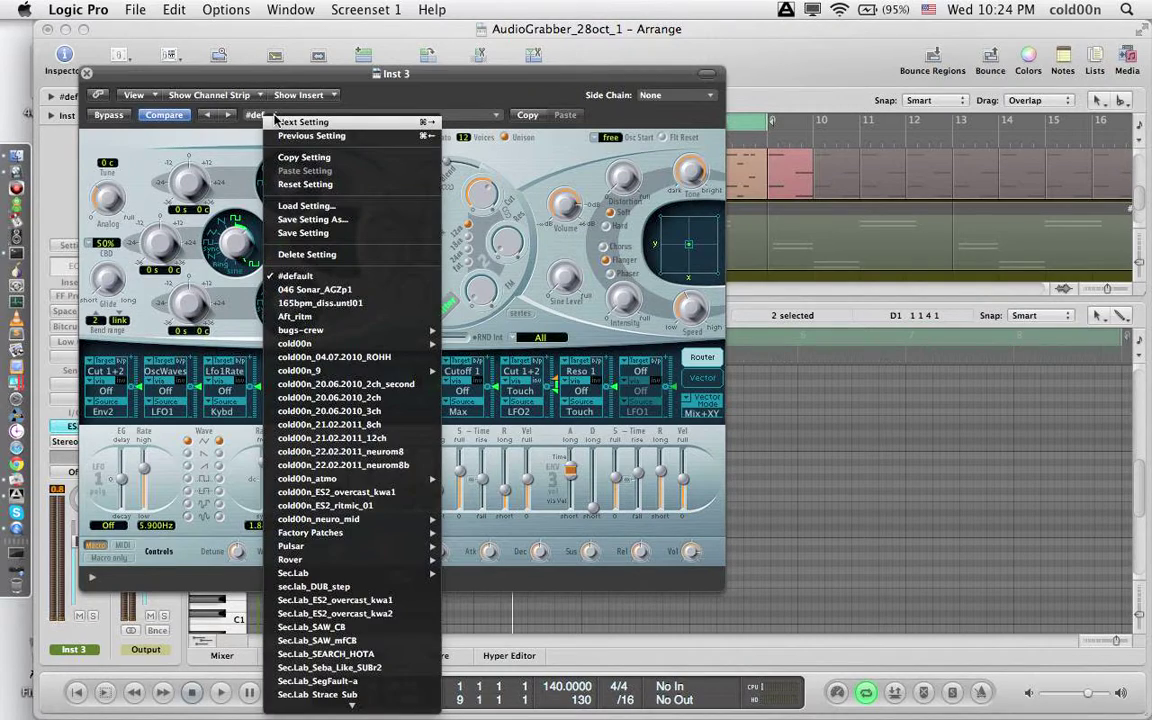
click(455, 90)
drag(577, 474, 597, 500)
key(space)
key(space)
key(space)
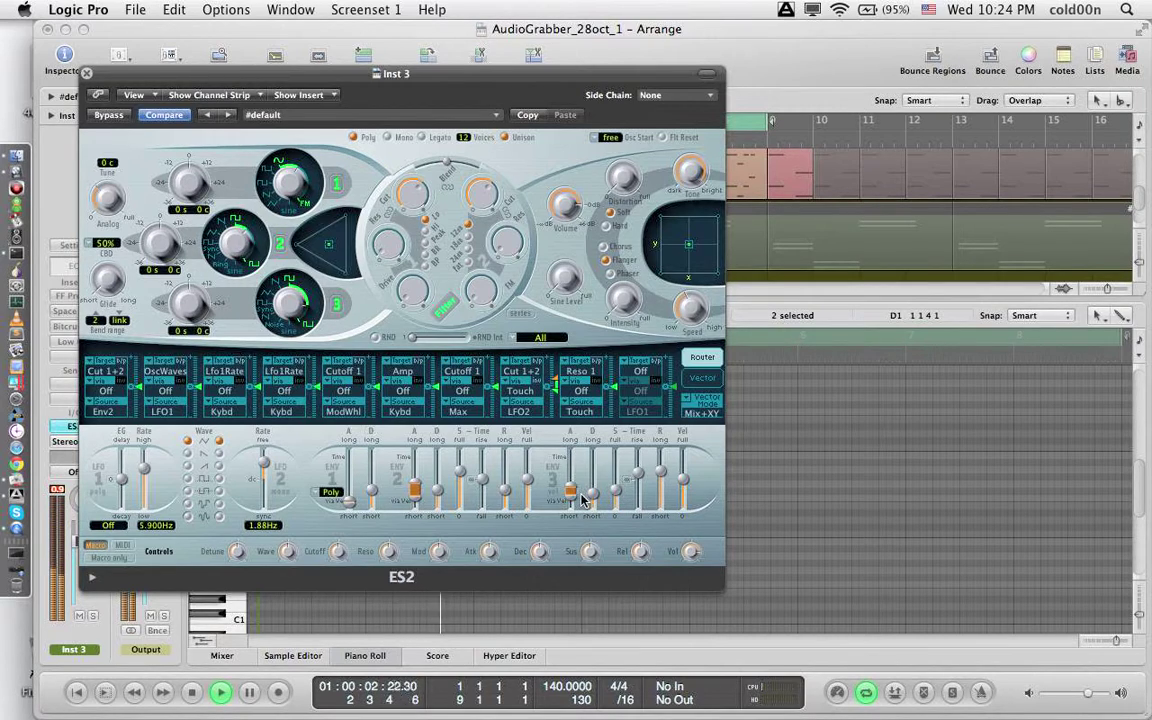
Fine-tune Envelope 3's attack to a medium-short range by comparing longer and shorter settings during playback
drag(570, 490, 572, 485)
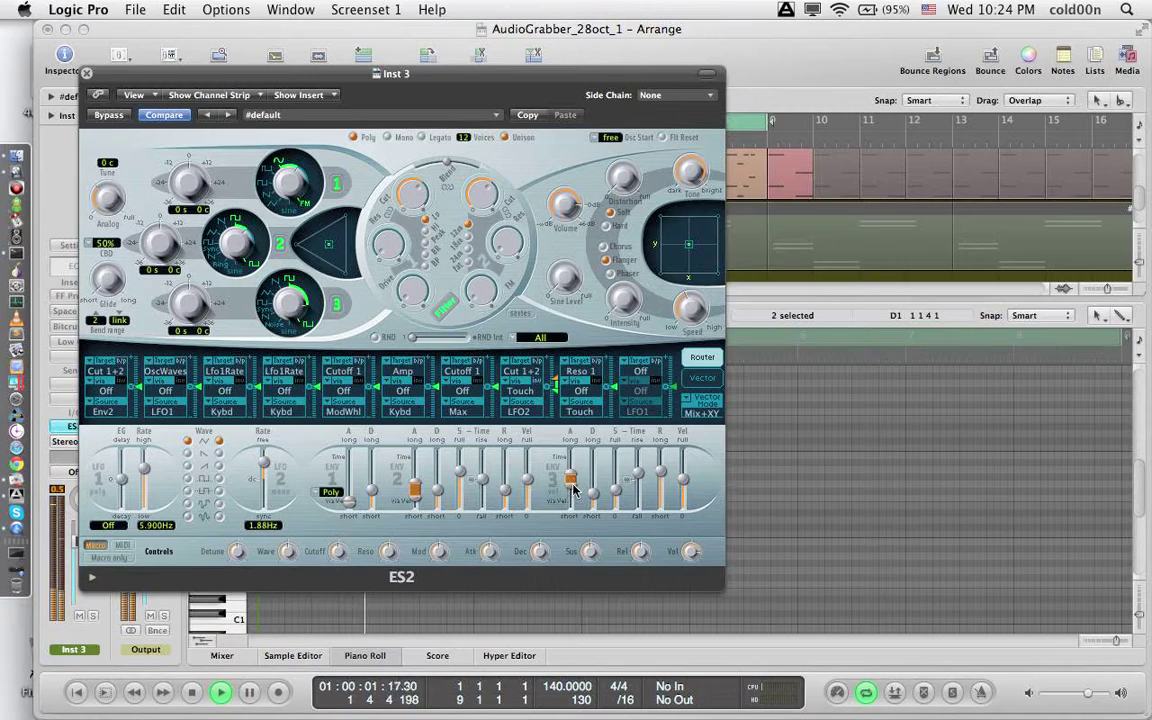
drag(572, 480, 572, 474)
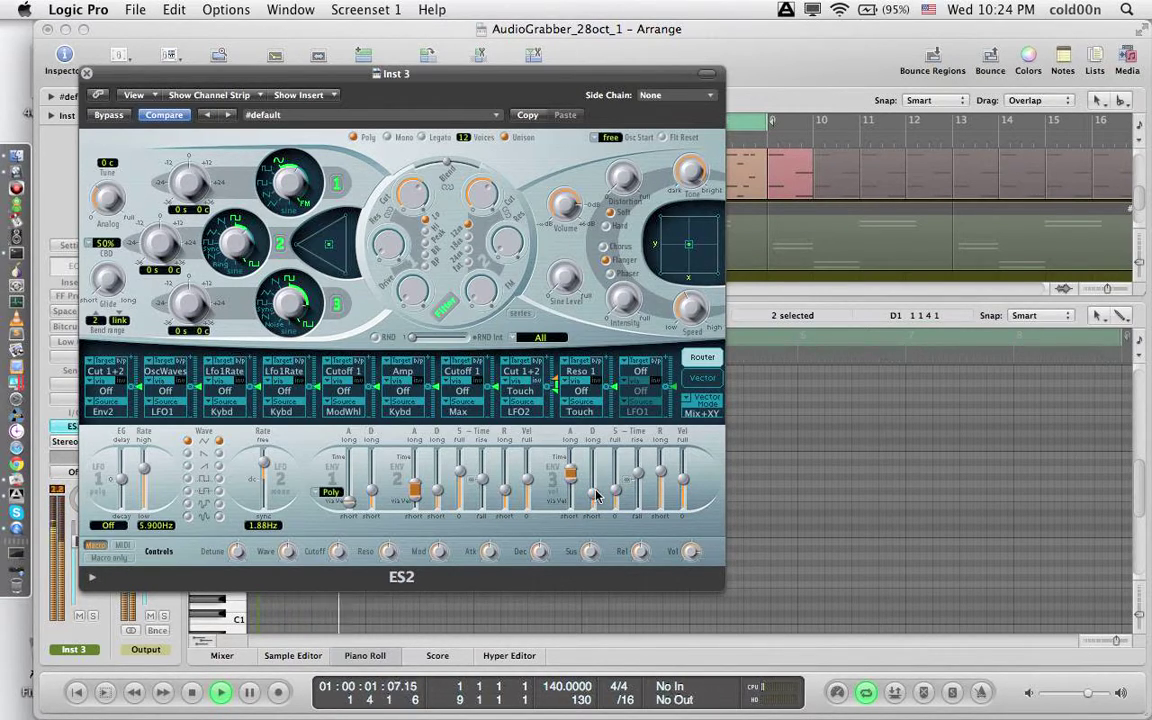
drag(575, 482, 572, 496)
key(space)
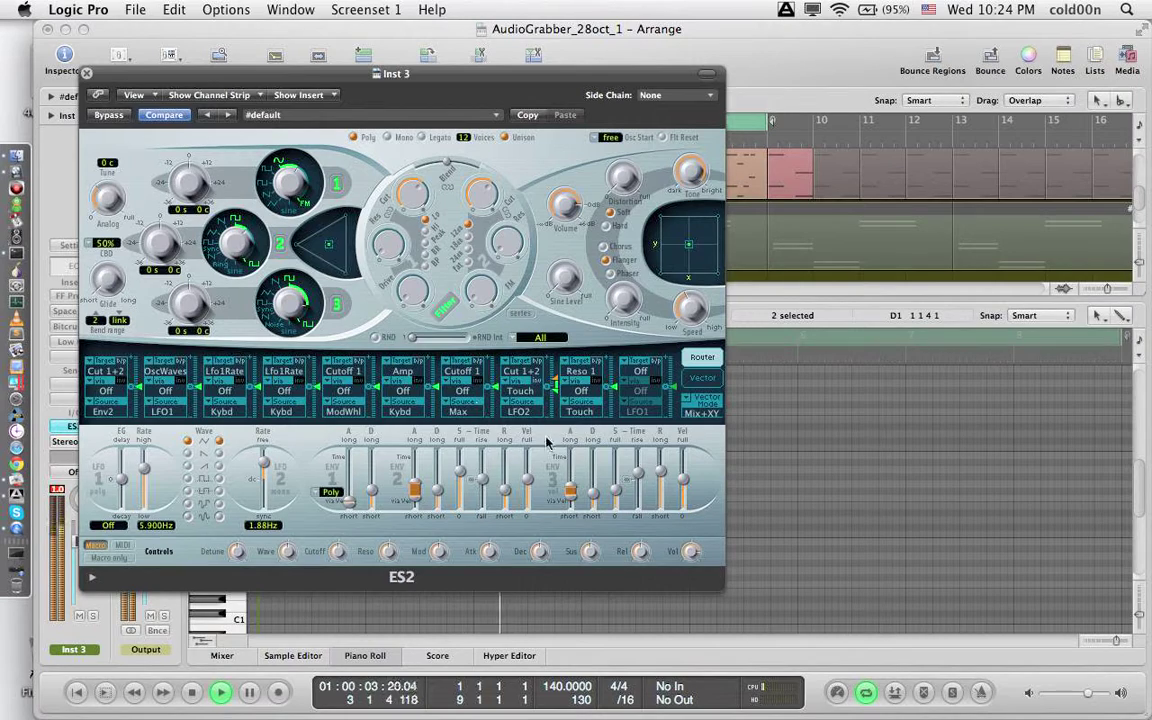
drag(570, 490, 571, 484)
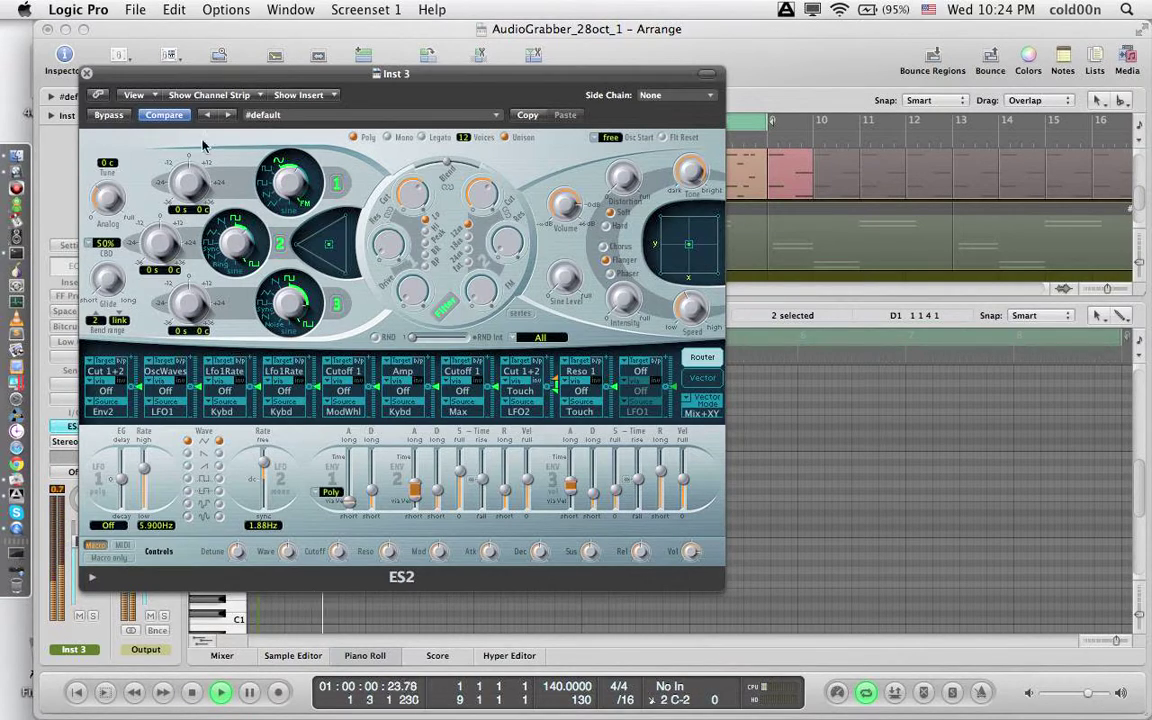
key(space)
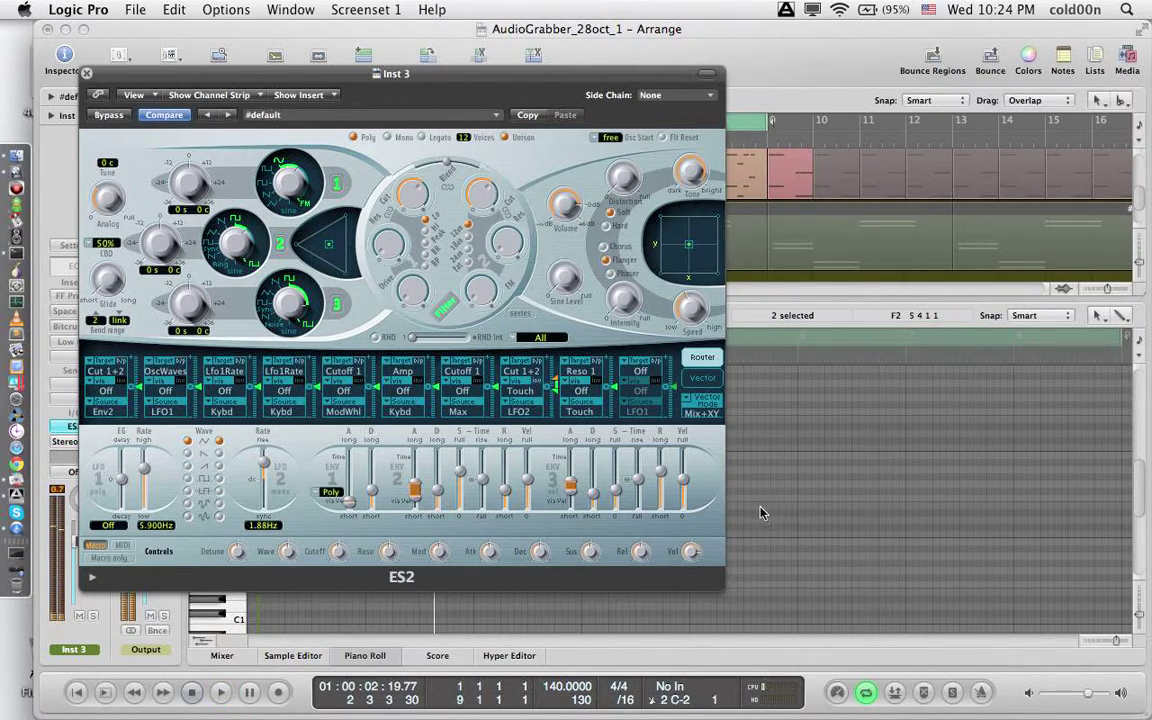
Raise Envelope 3's sustain time and shorten its release in Inst 3's ES2 while replaying the part
mouse_move(641, 489)
mouse_down()
mouse_move(639, 465)
mouse_move(663, 487)
mouse_up()
key(space)
key(space)
key(space)
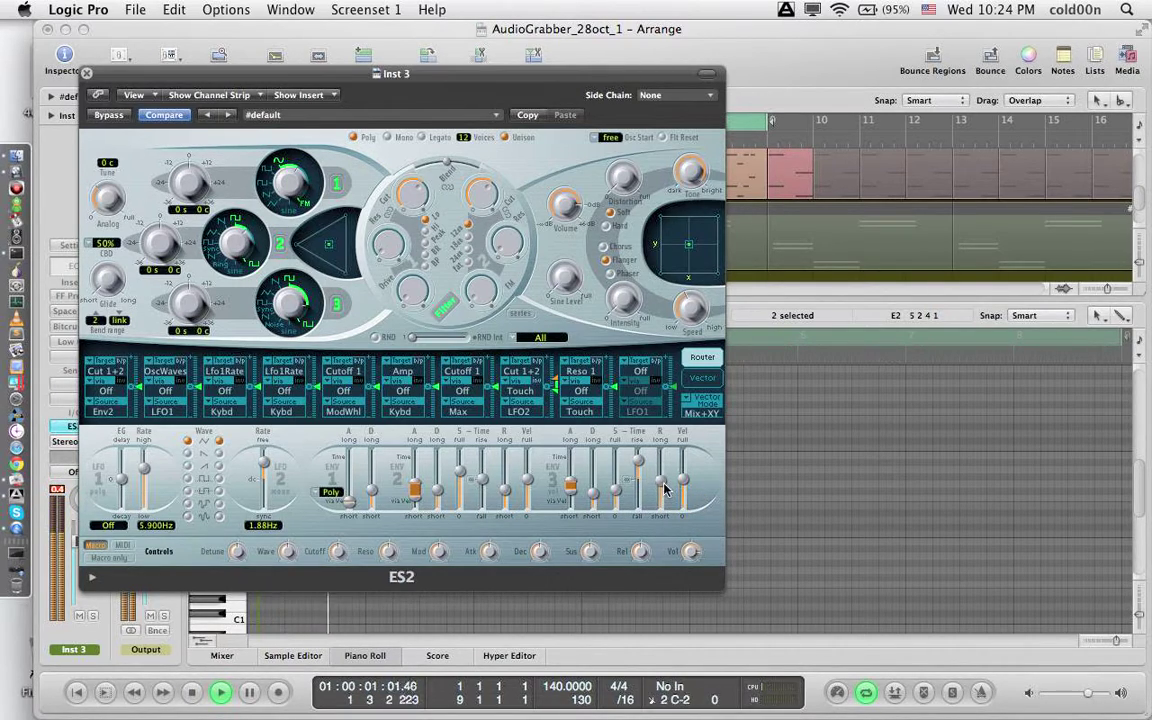
drag(640, 483, 643, 466)
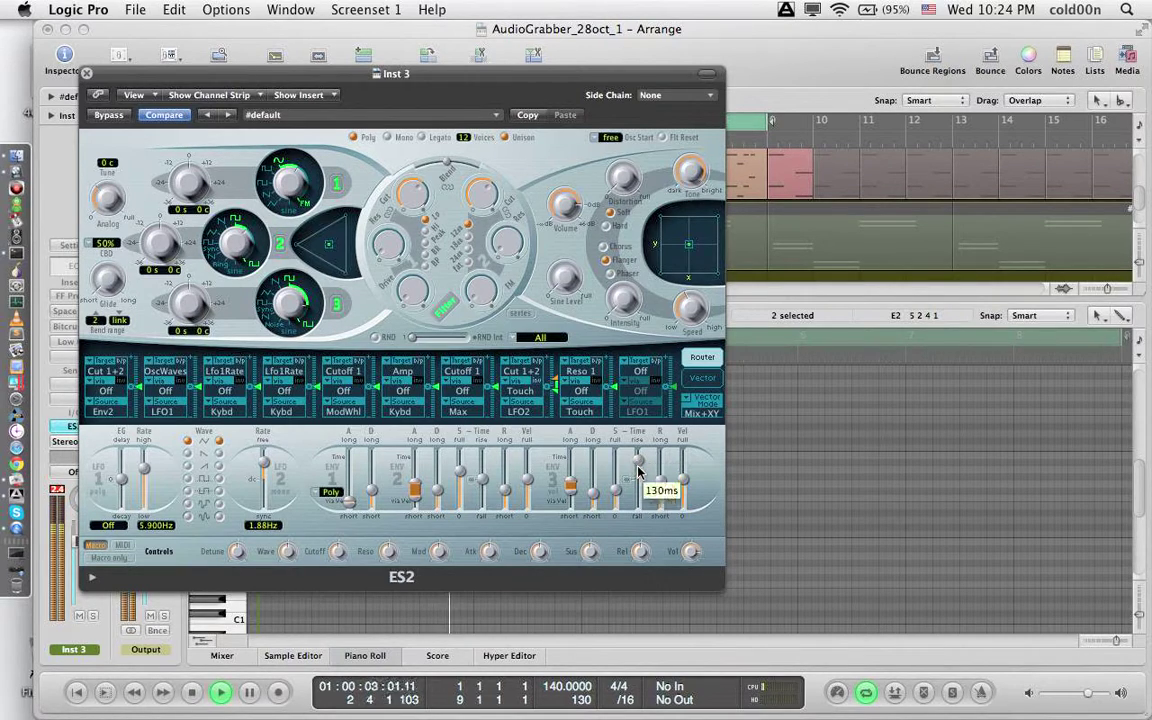
Let the cycle play on with the adjusted sound and close Inst 3's ES2 window
click(22, 528)
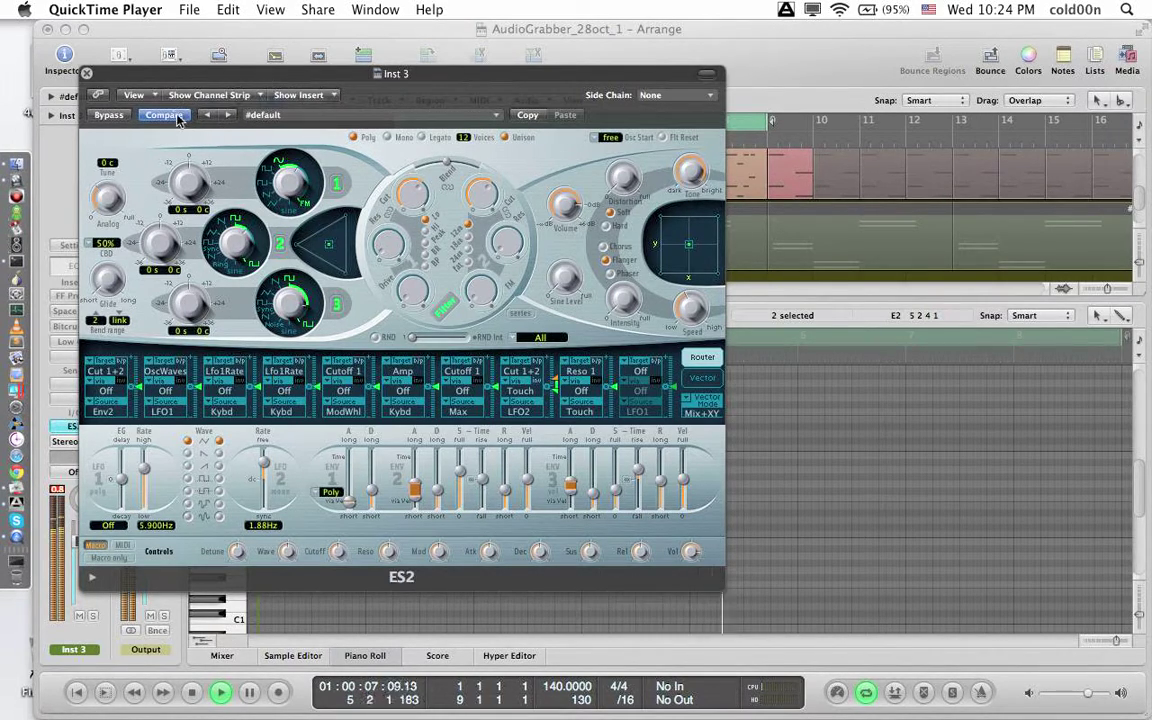
click(660, 480)
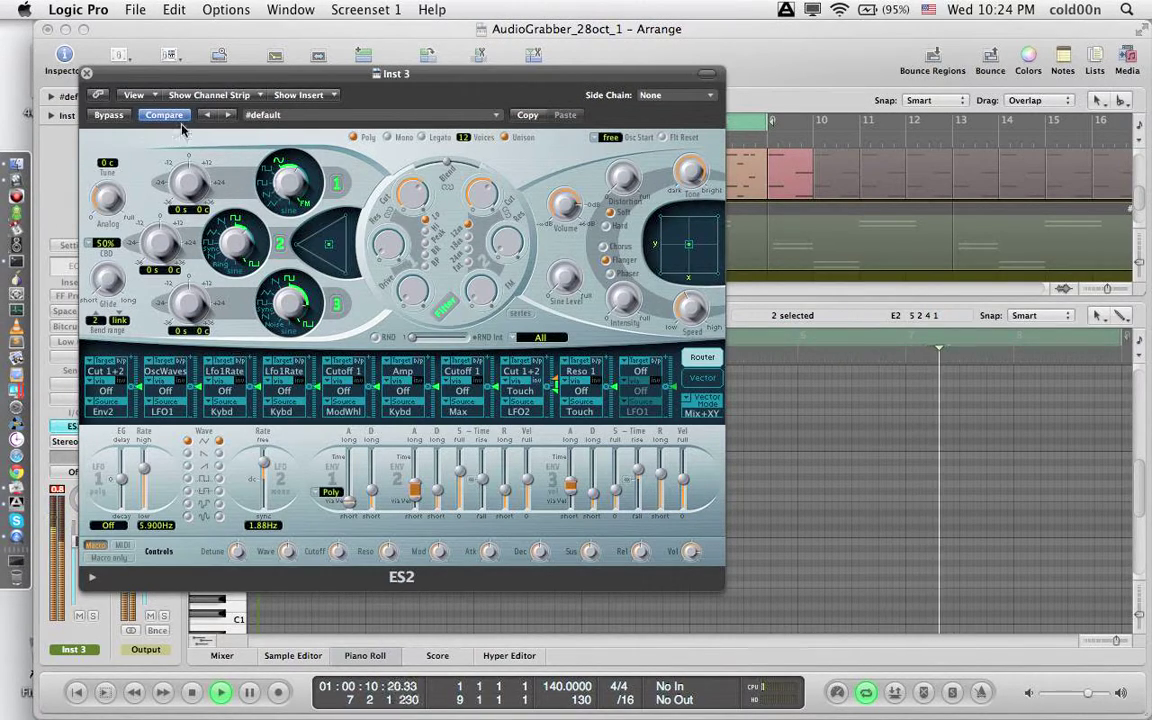
click(86, 73)
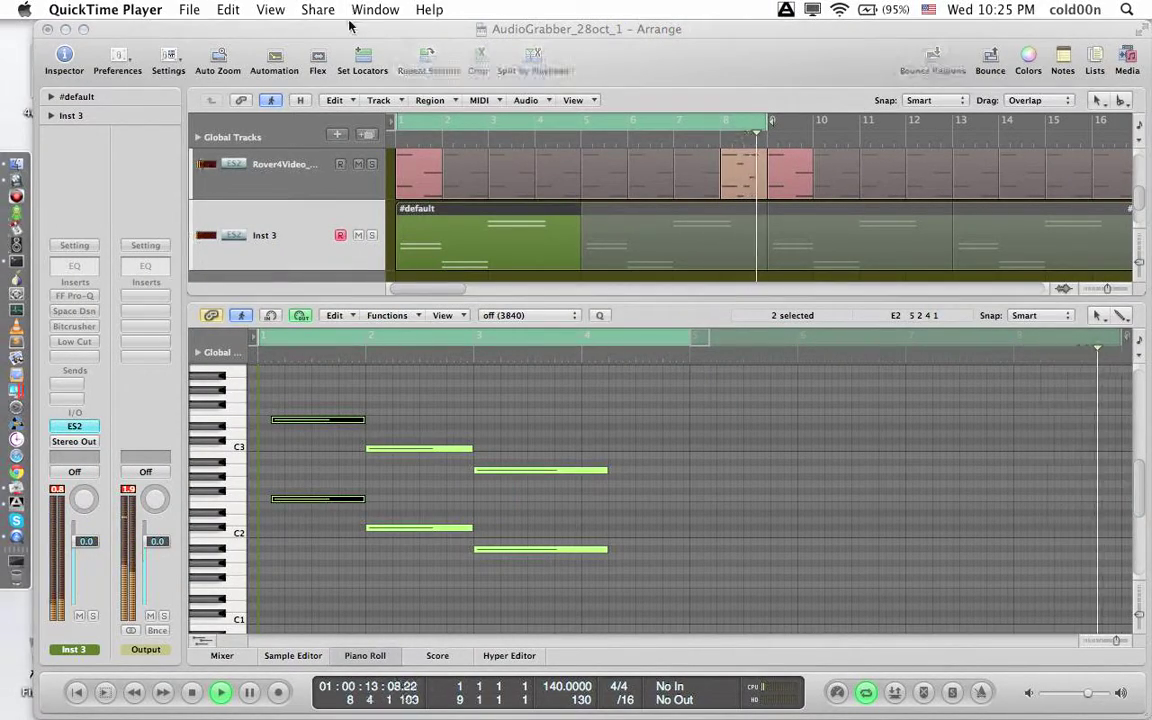